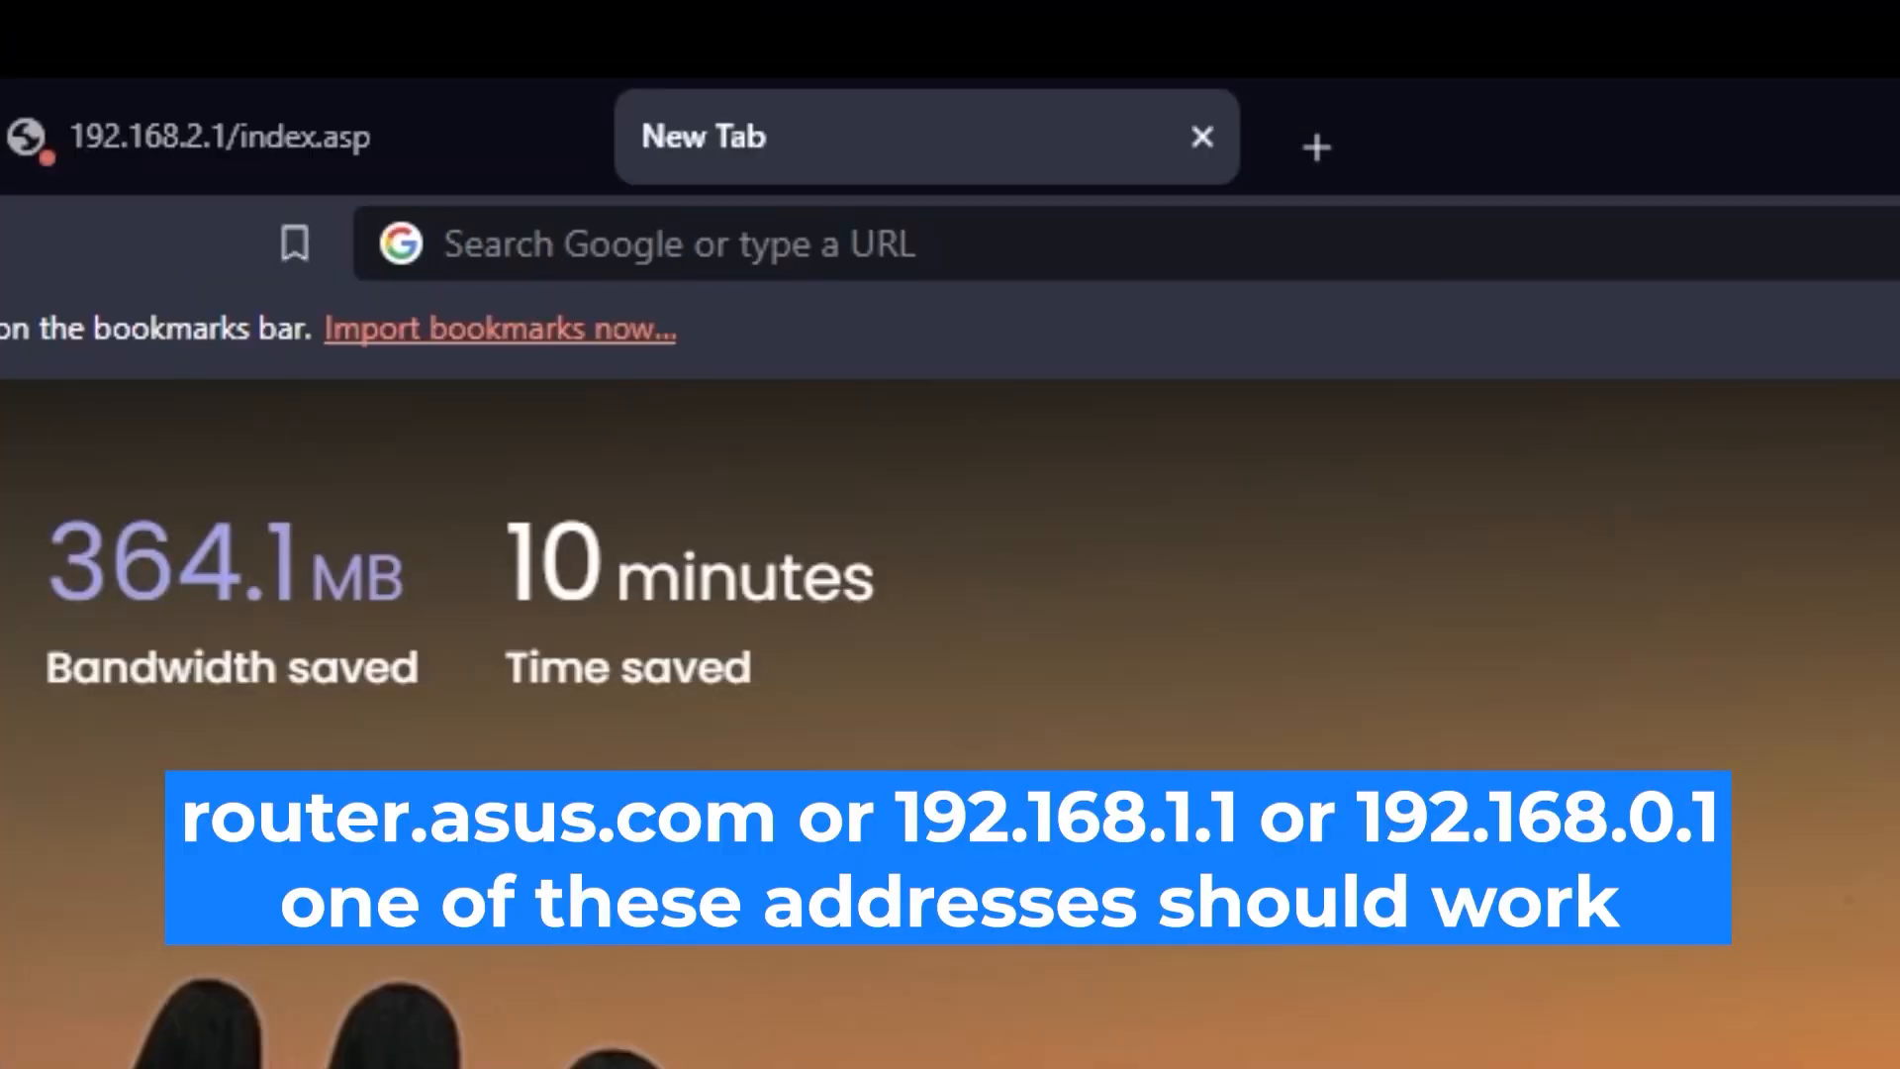
# - Load the router address 192.168.2.1 in a new browser tab
pyautogui.click(1277, 117)
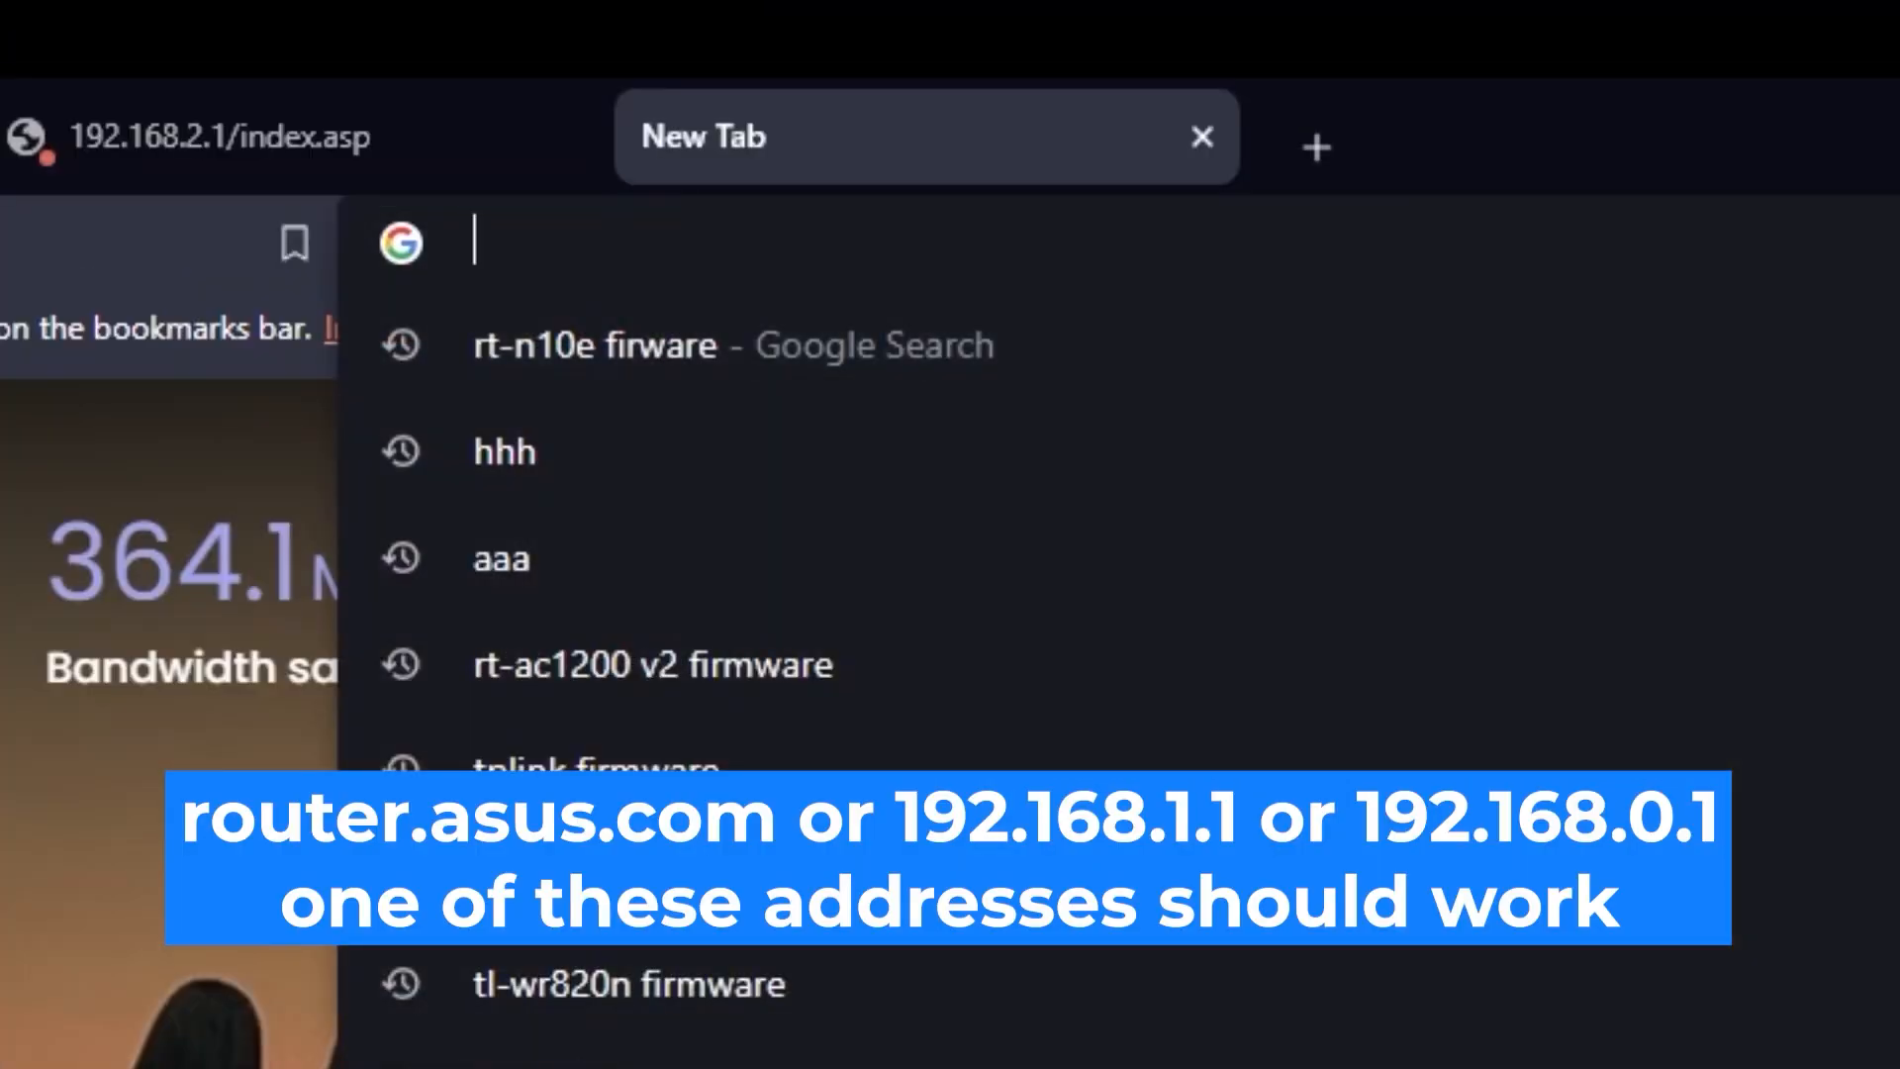
pyautogui.write('192.16')
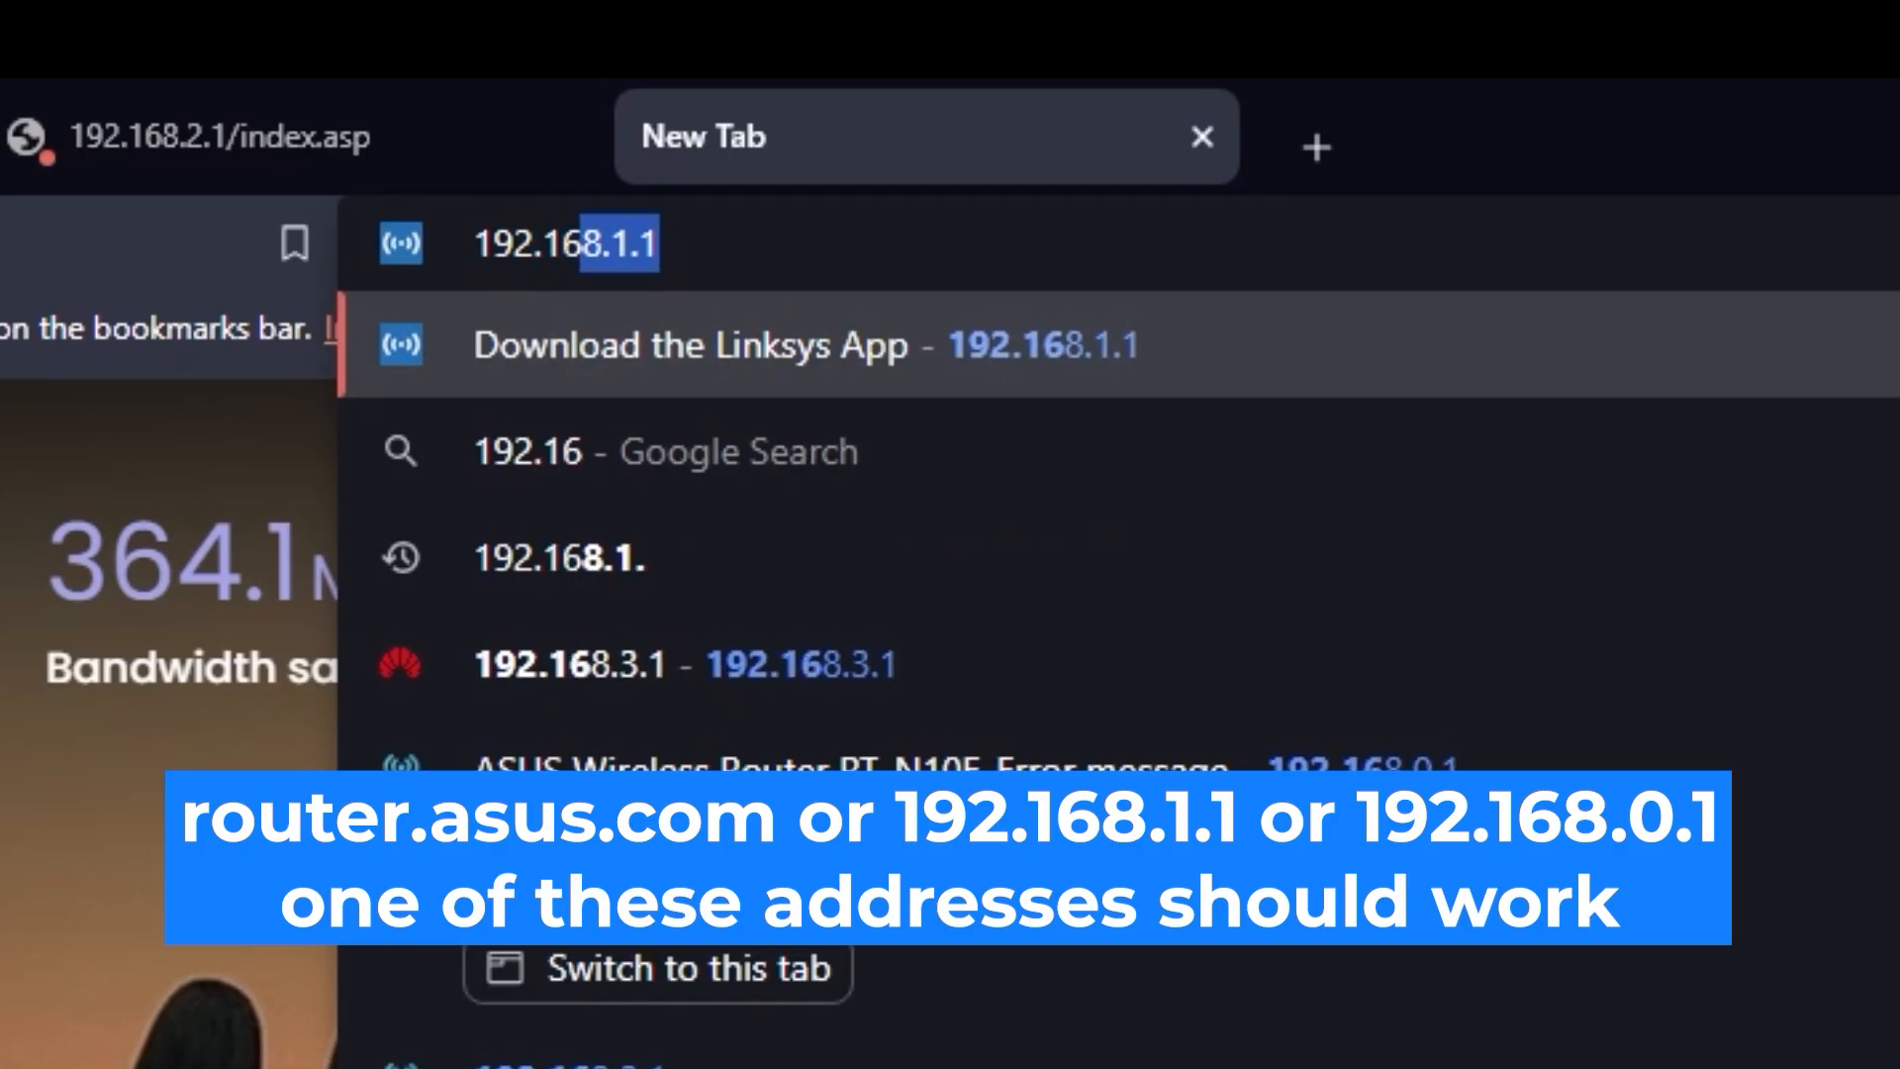
pyautogui.write('8.2.1')
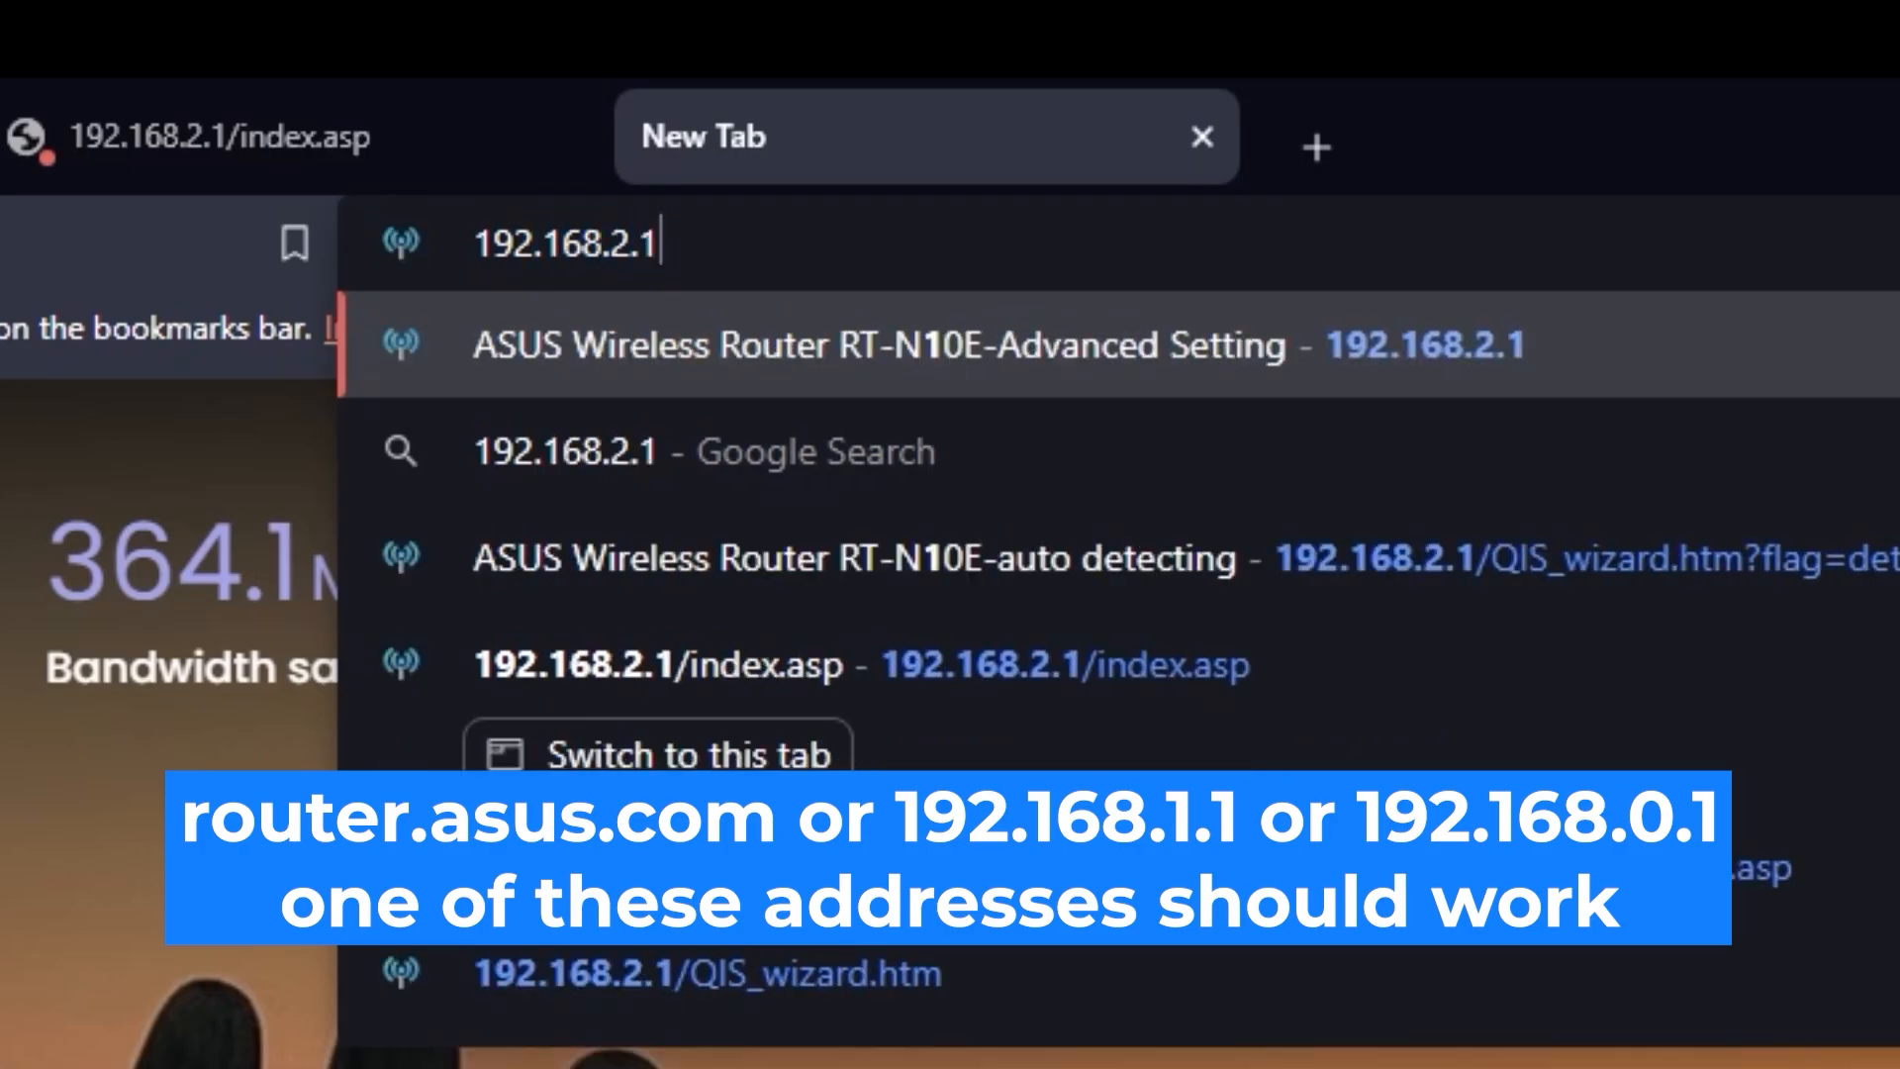
pyautogui.press('Return')
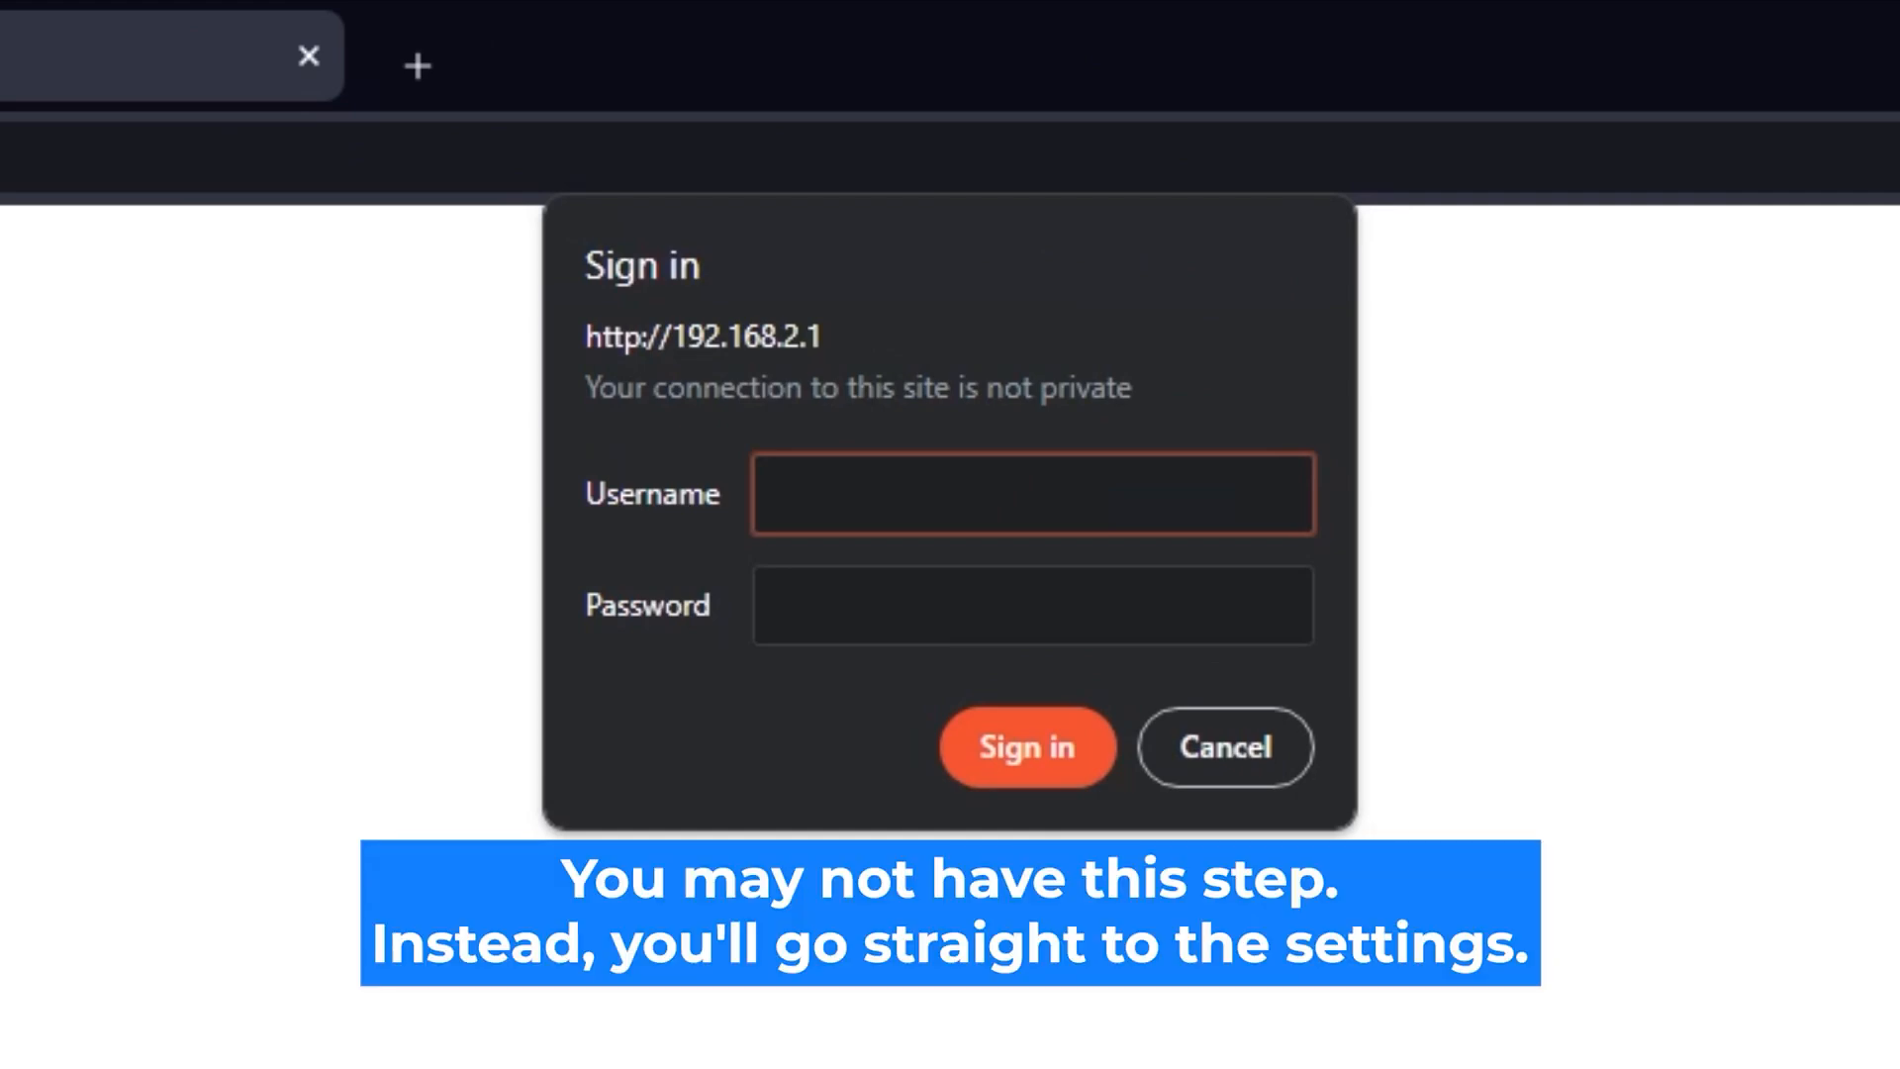
# - Sign in with username admin and the router password, retrying until the settings page opens
pyautogui.write('admin')
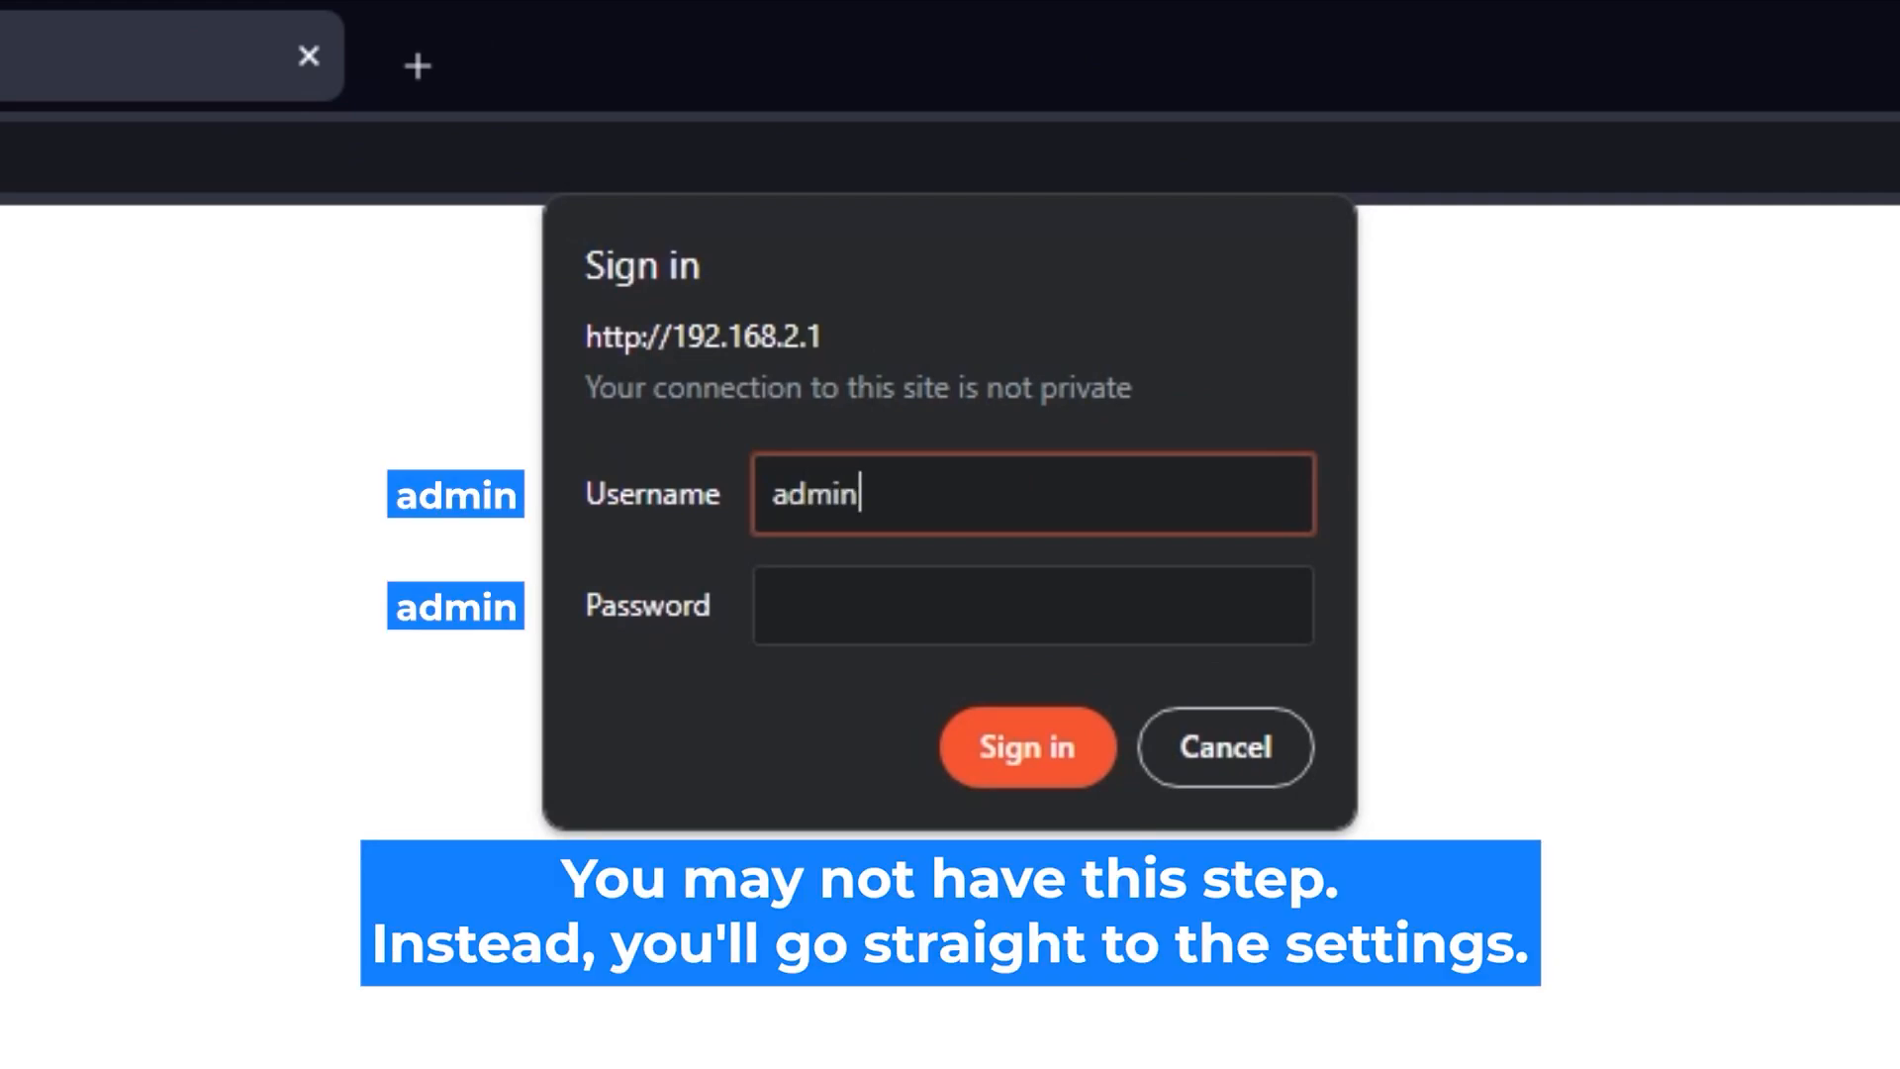
pyautogui.click(1167, 592)
pyautogui.write('•••••••••')
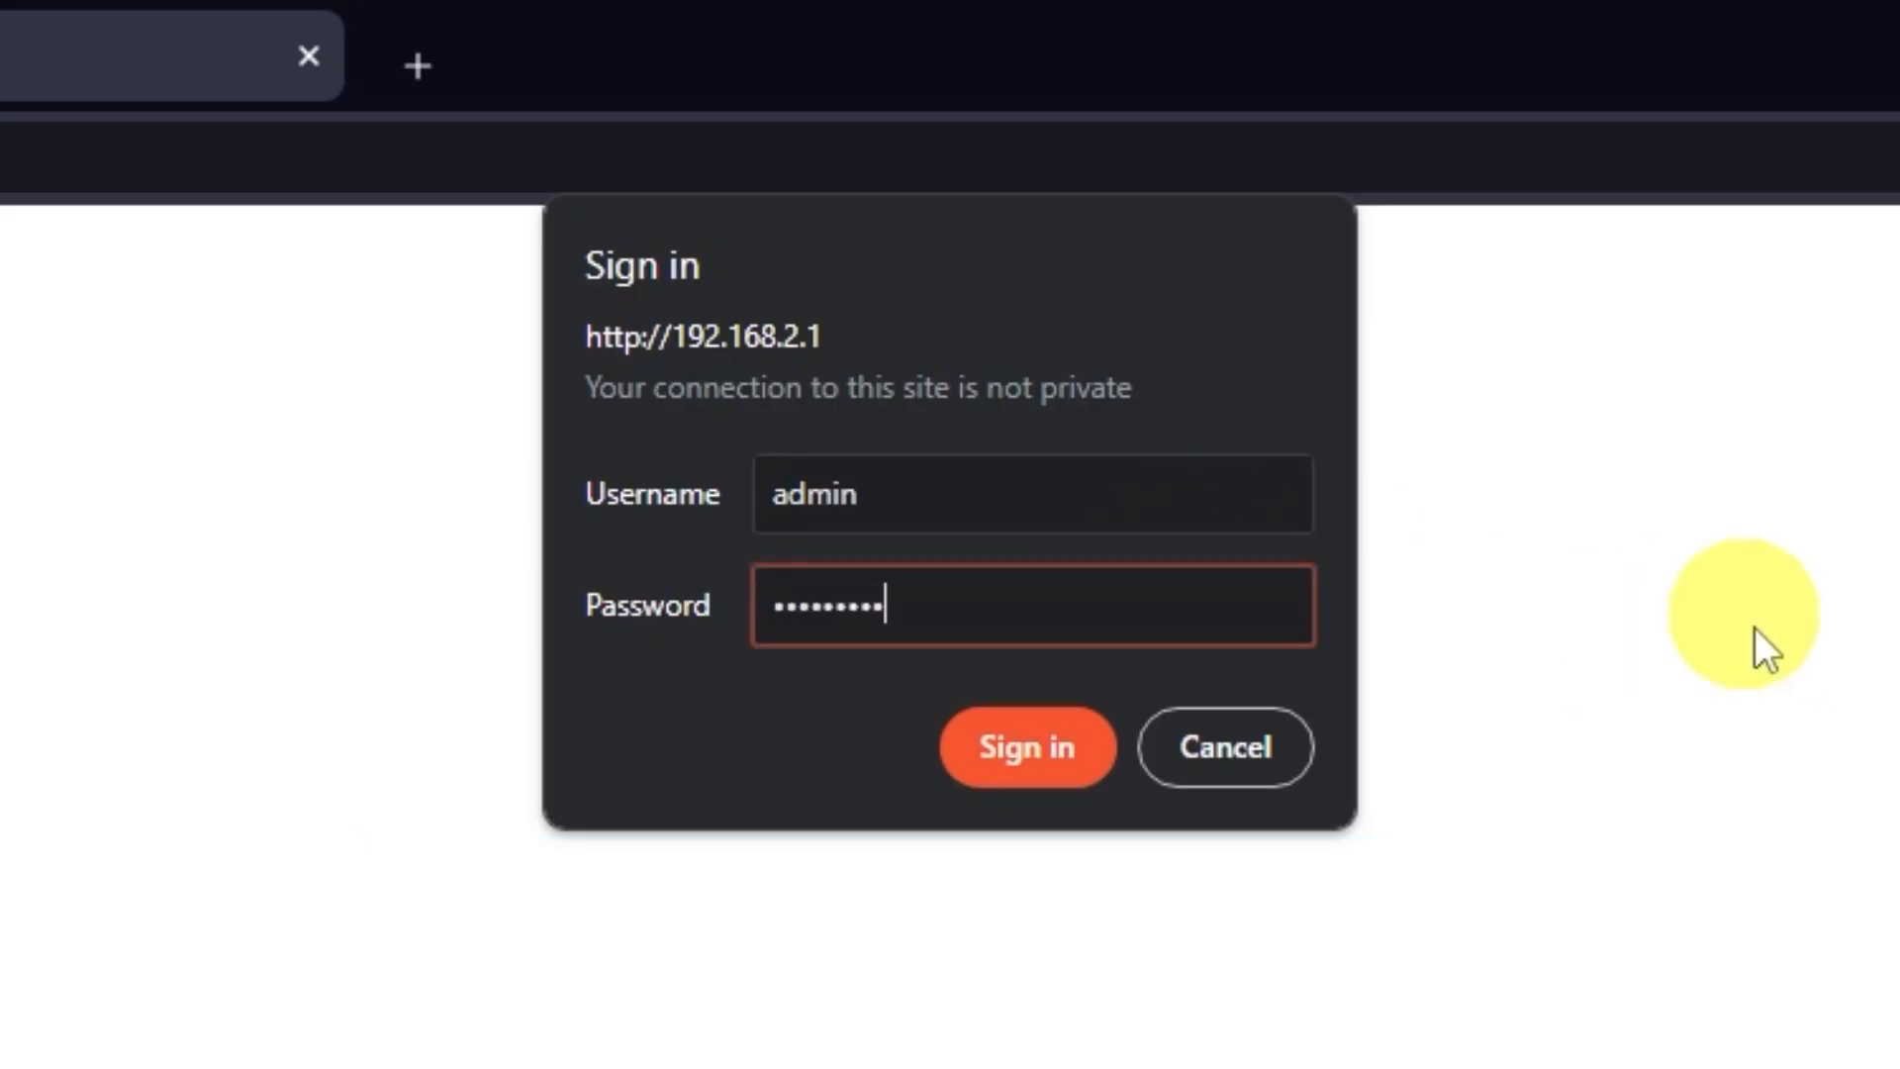
pyautogui.click(1044, 762)
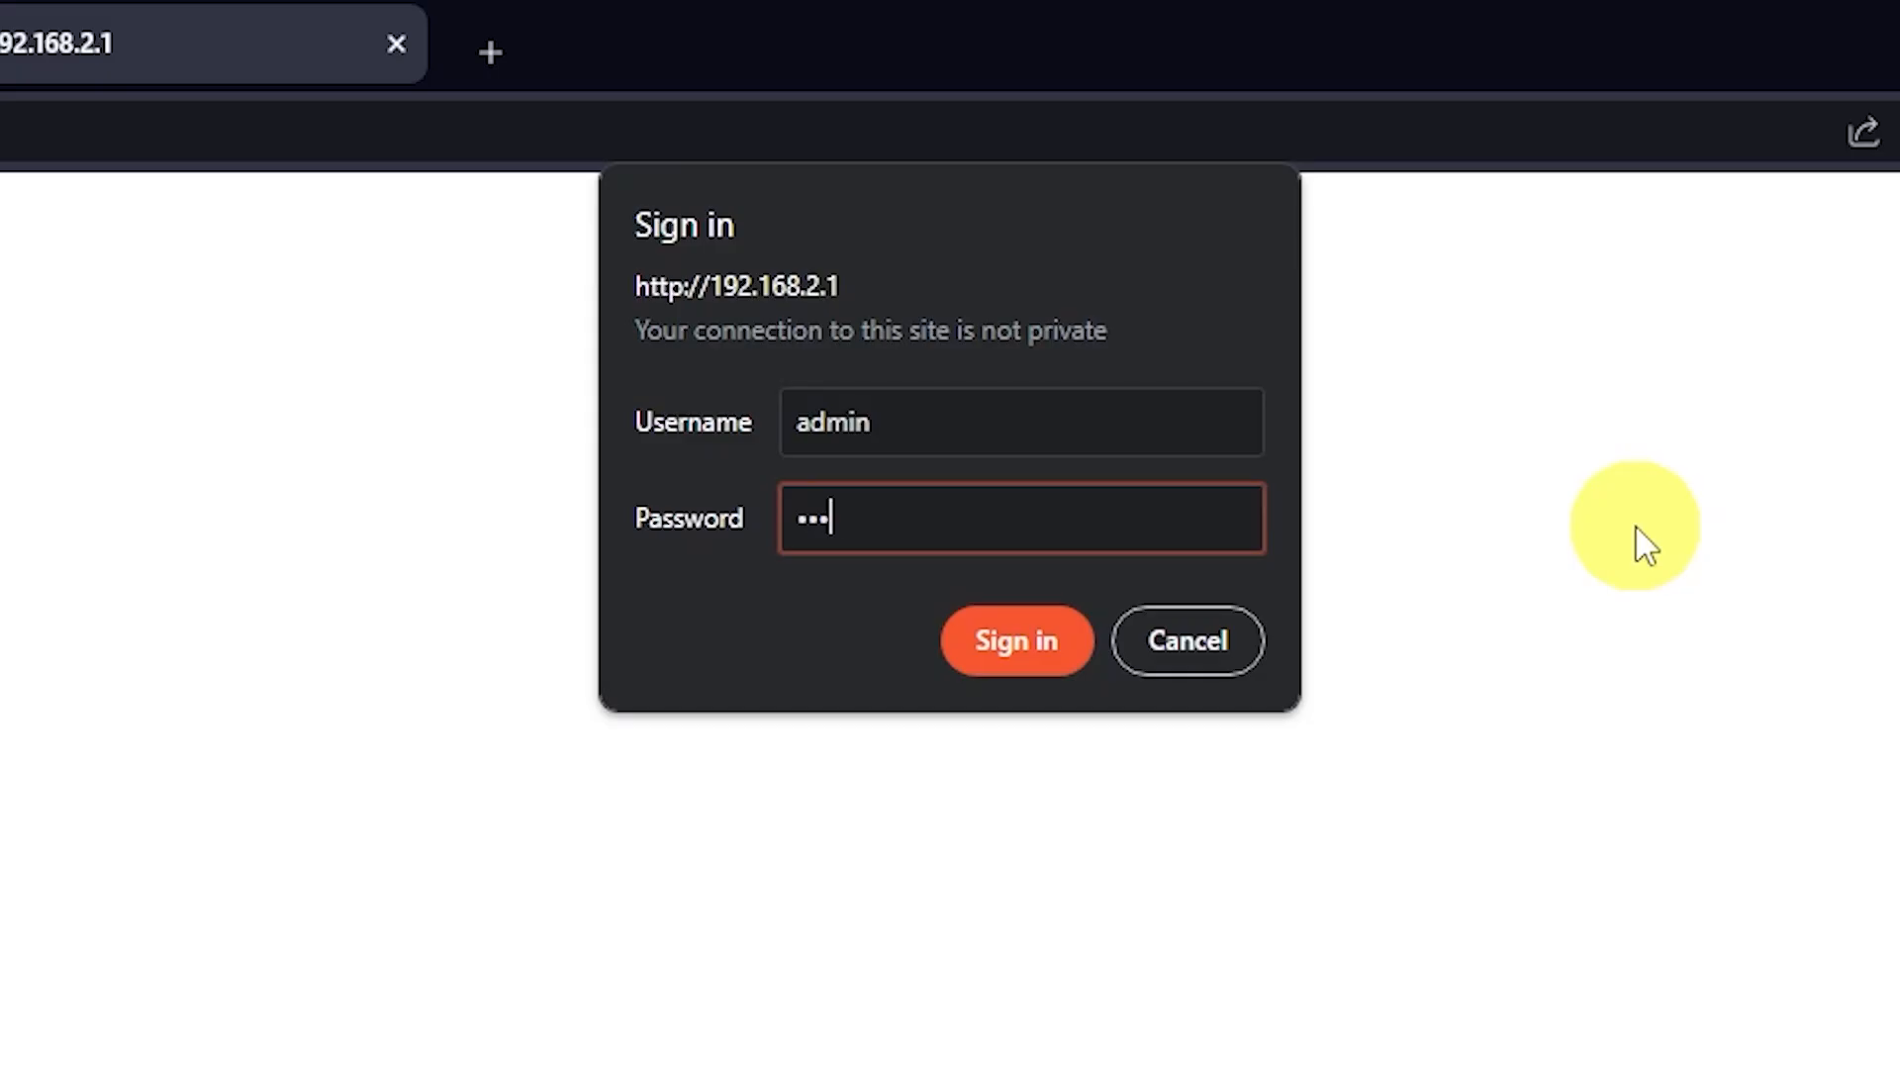
pyautogui.write('admin')
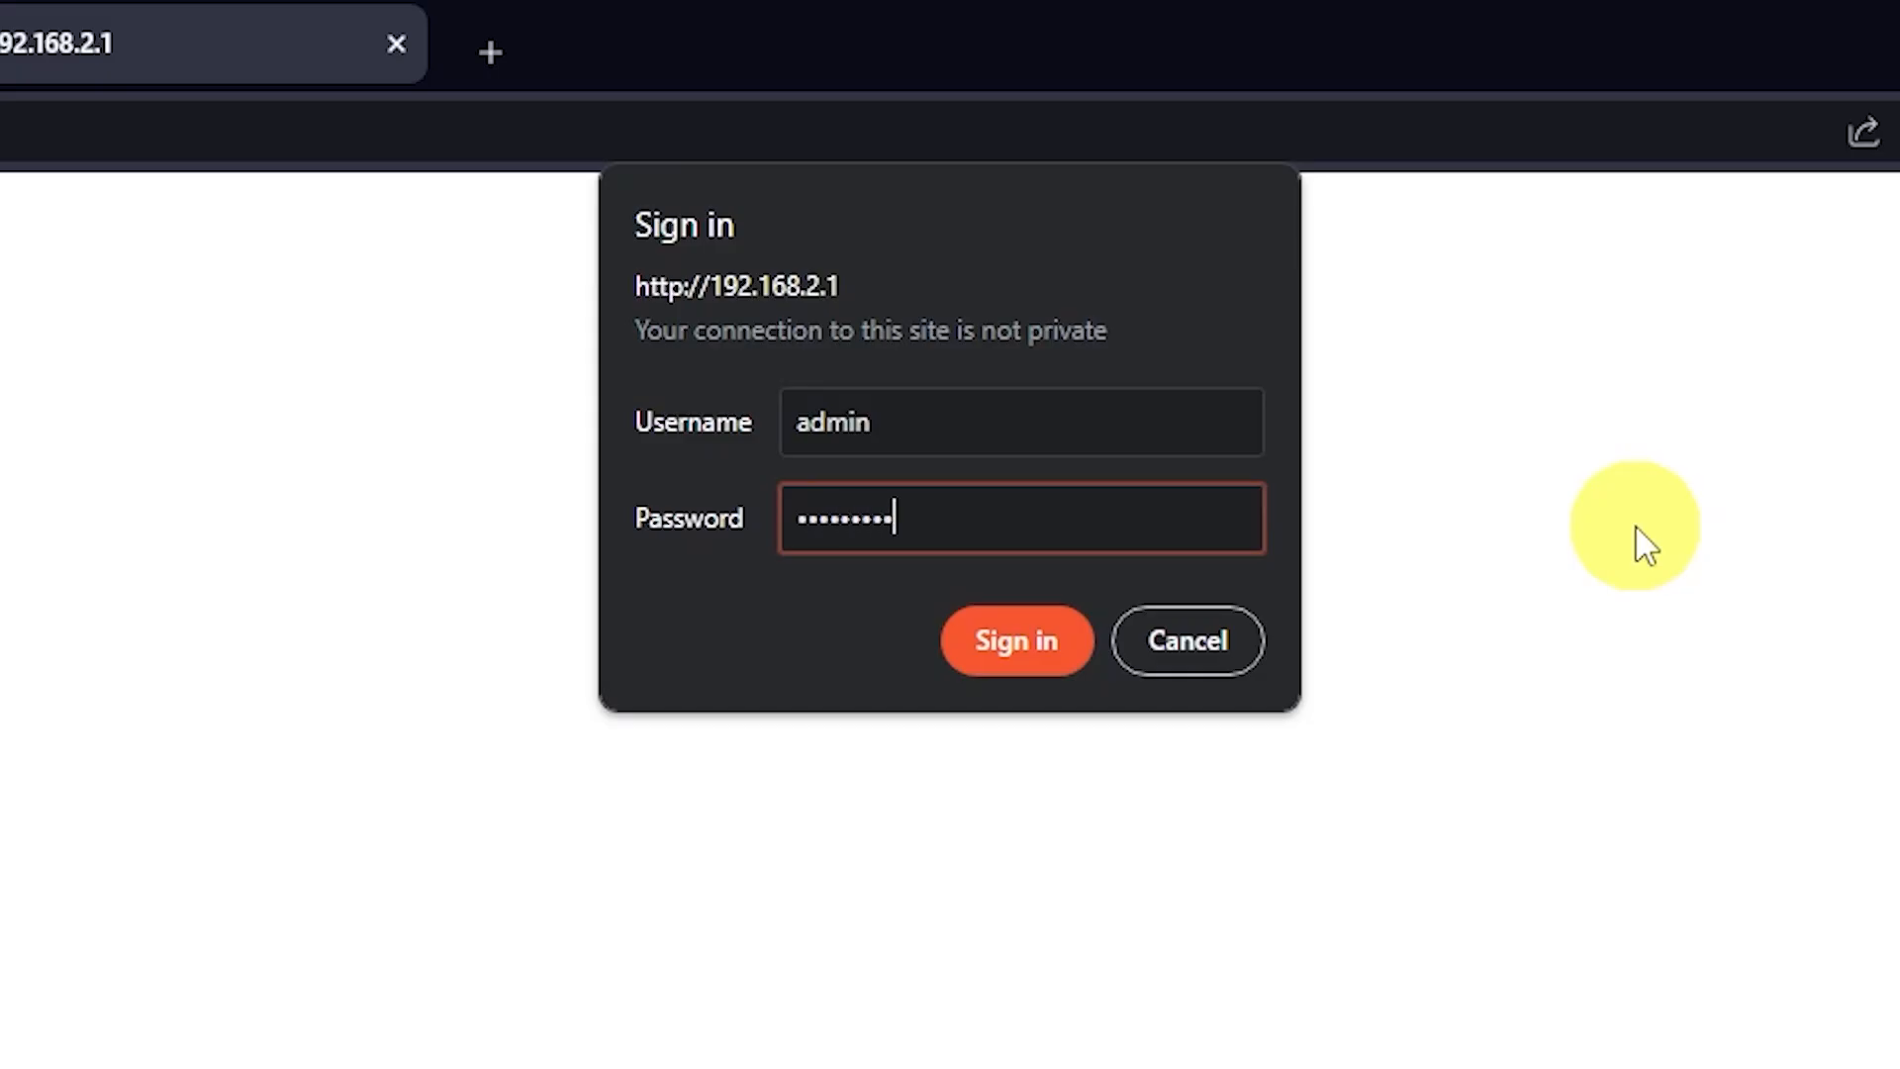
pyautogui.click(1034, 655)
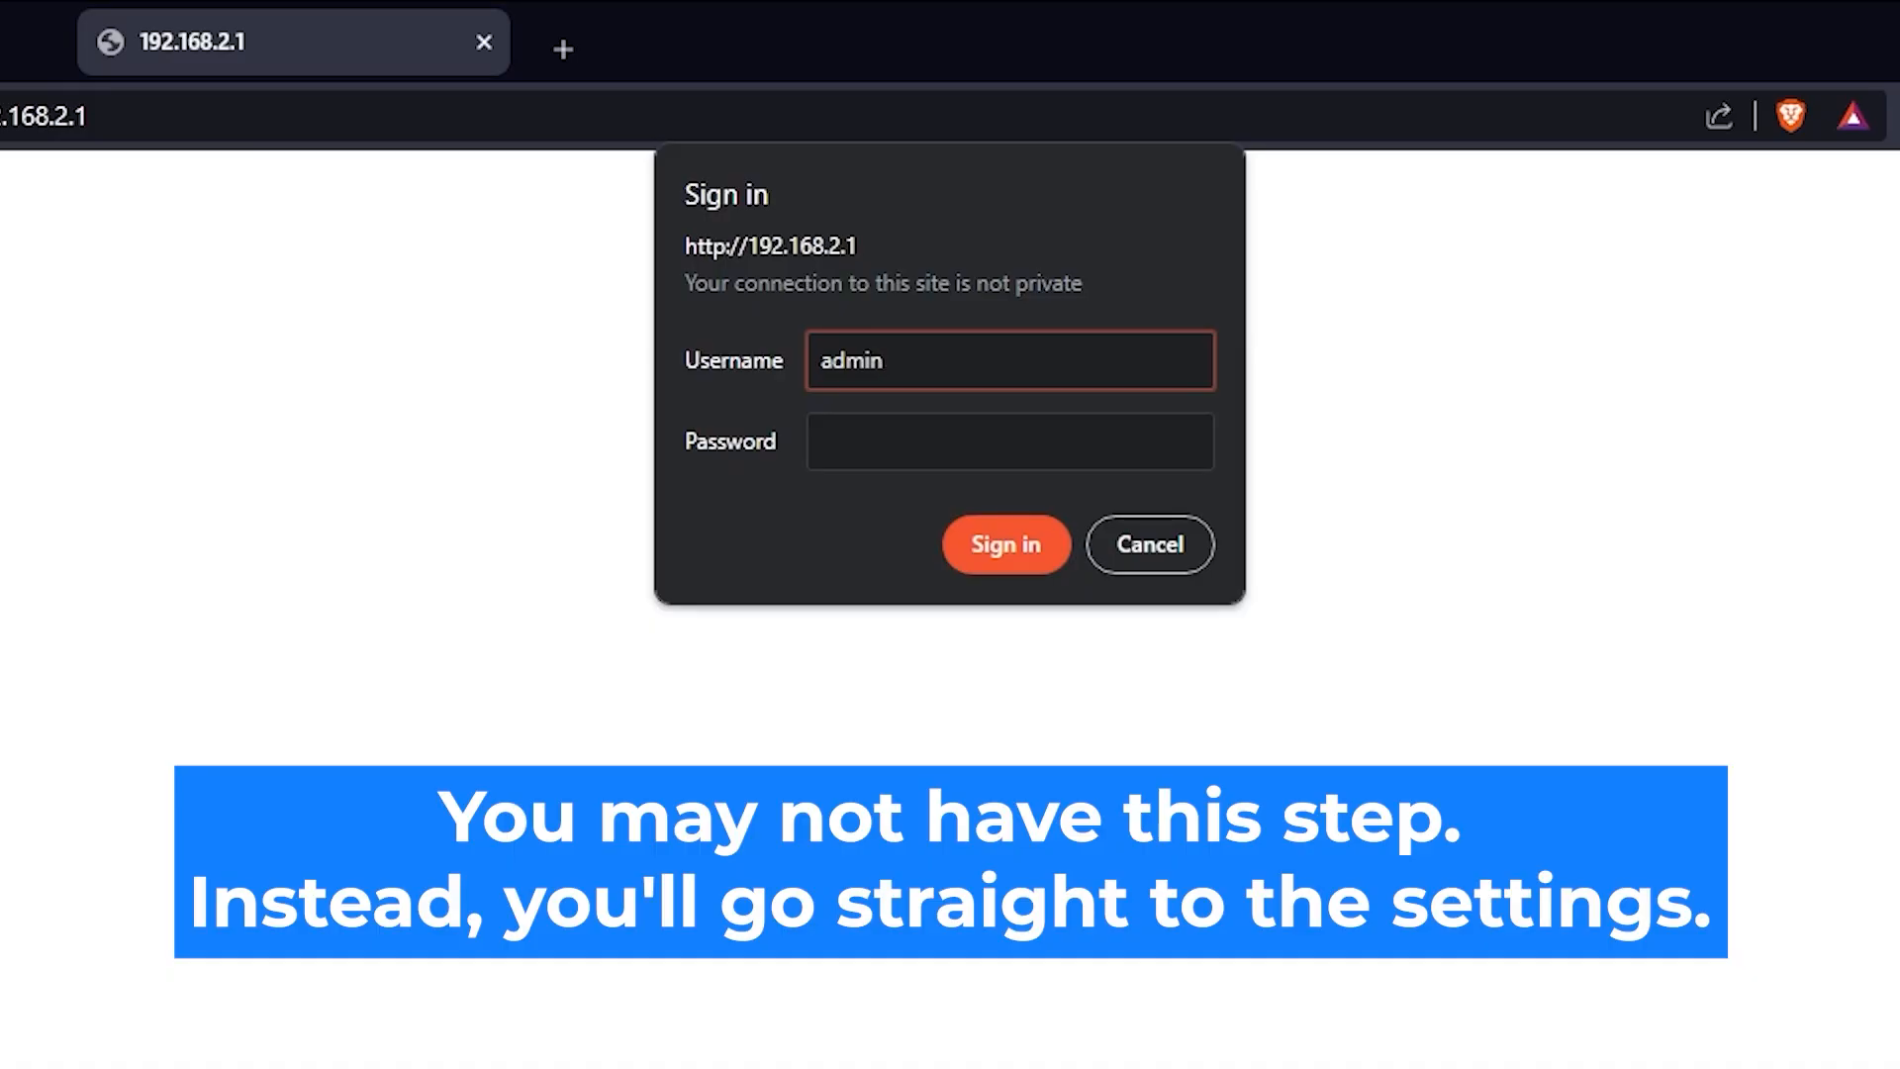
pyautogui.click(1082, 434)
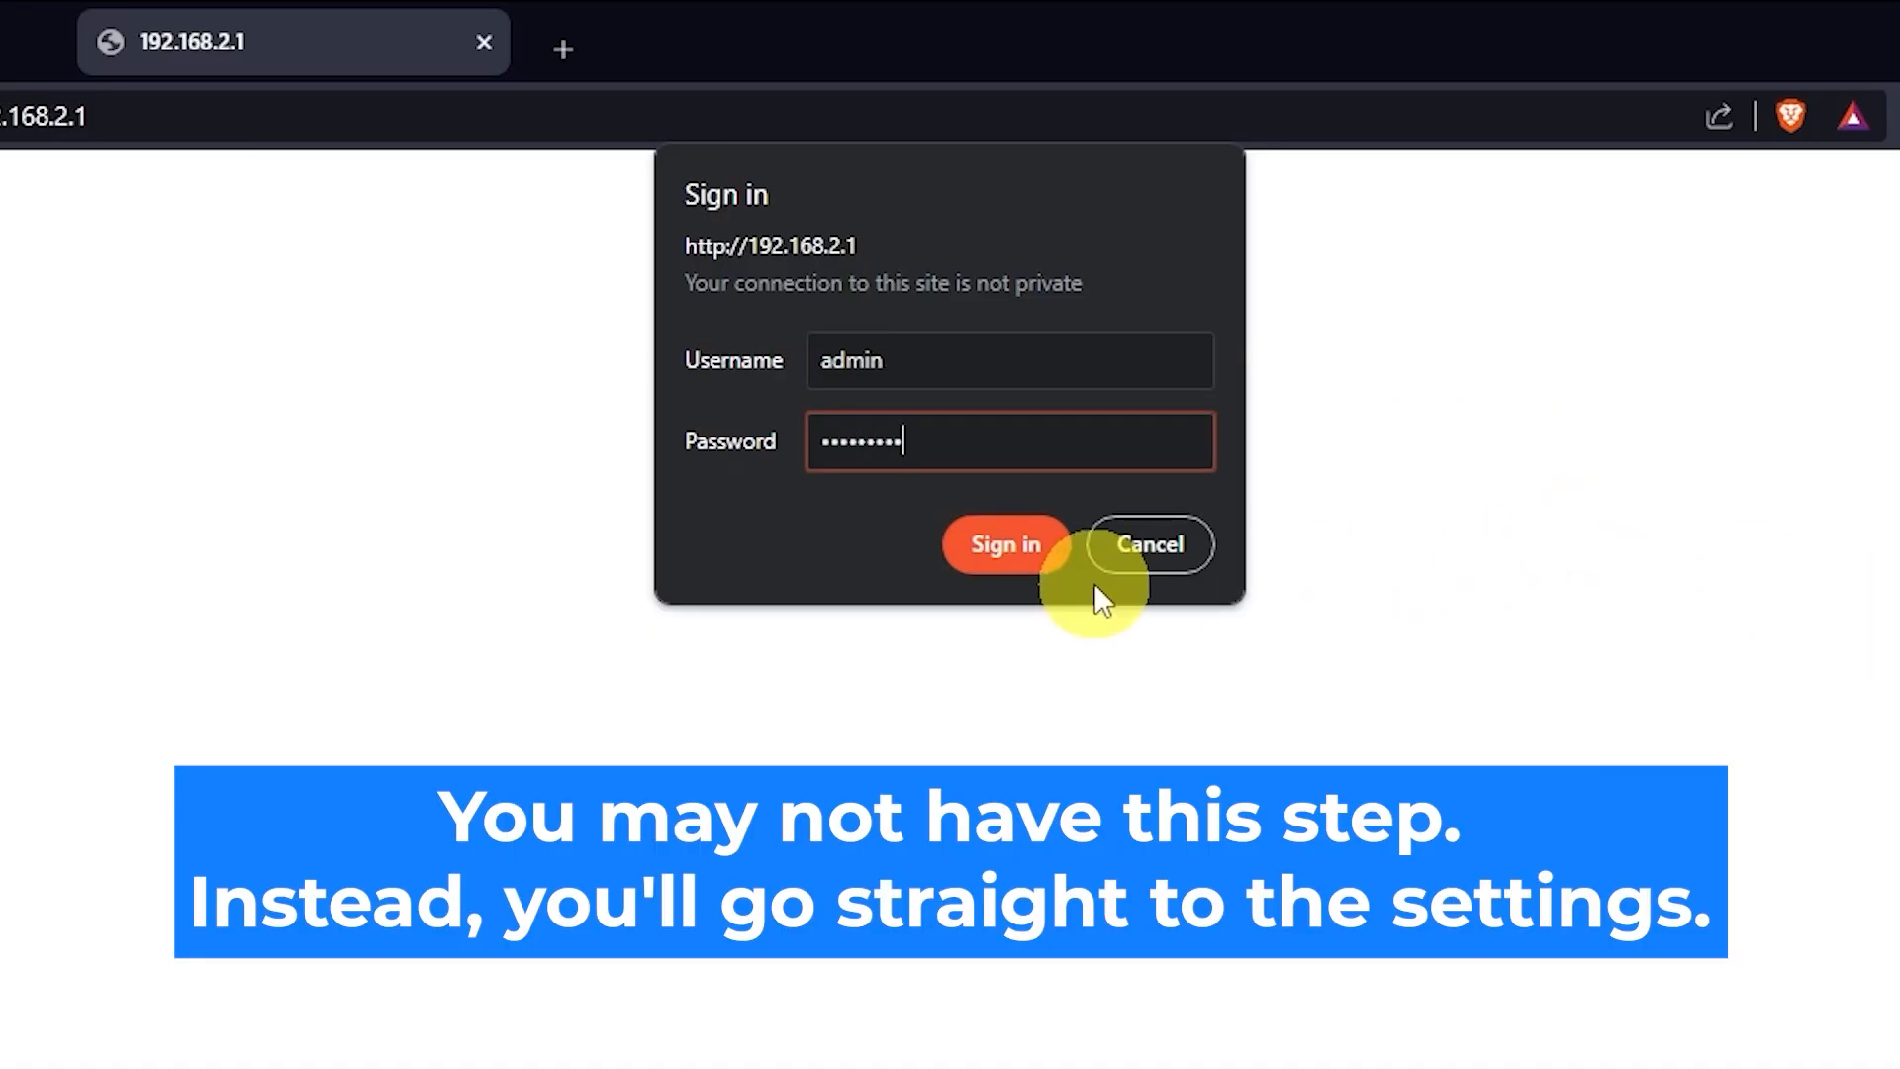
pyautogui.click(1019, 554)
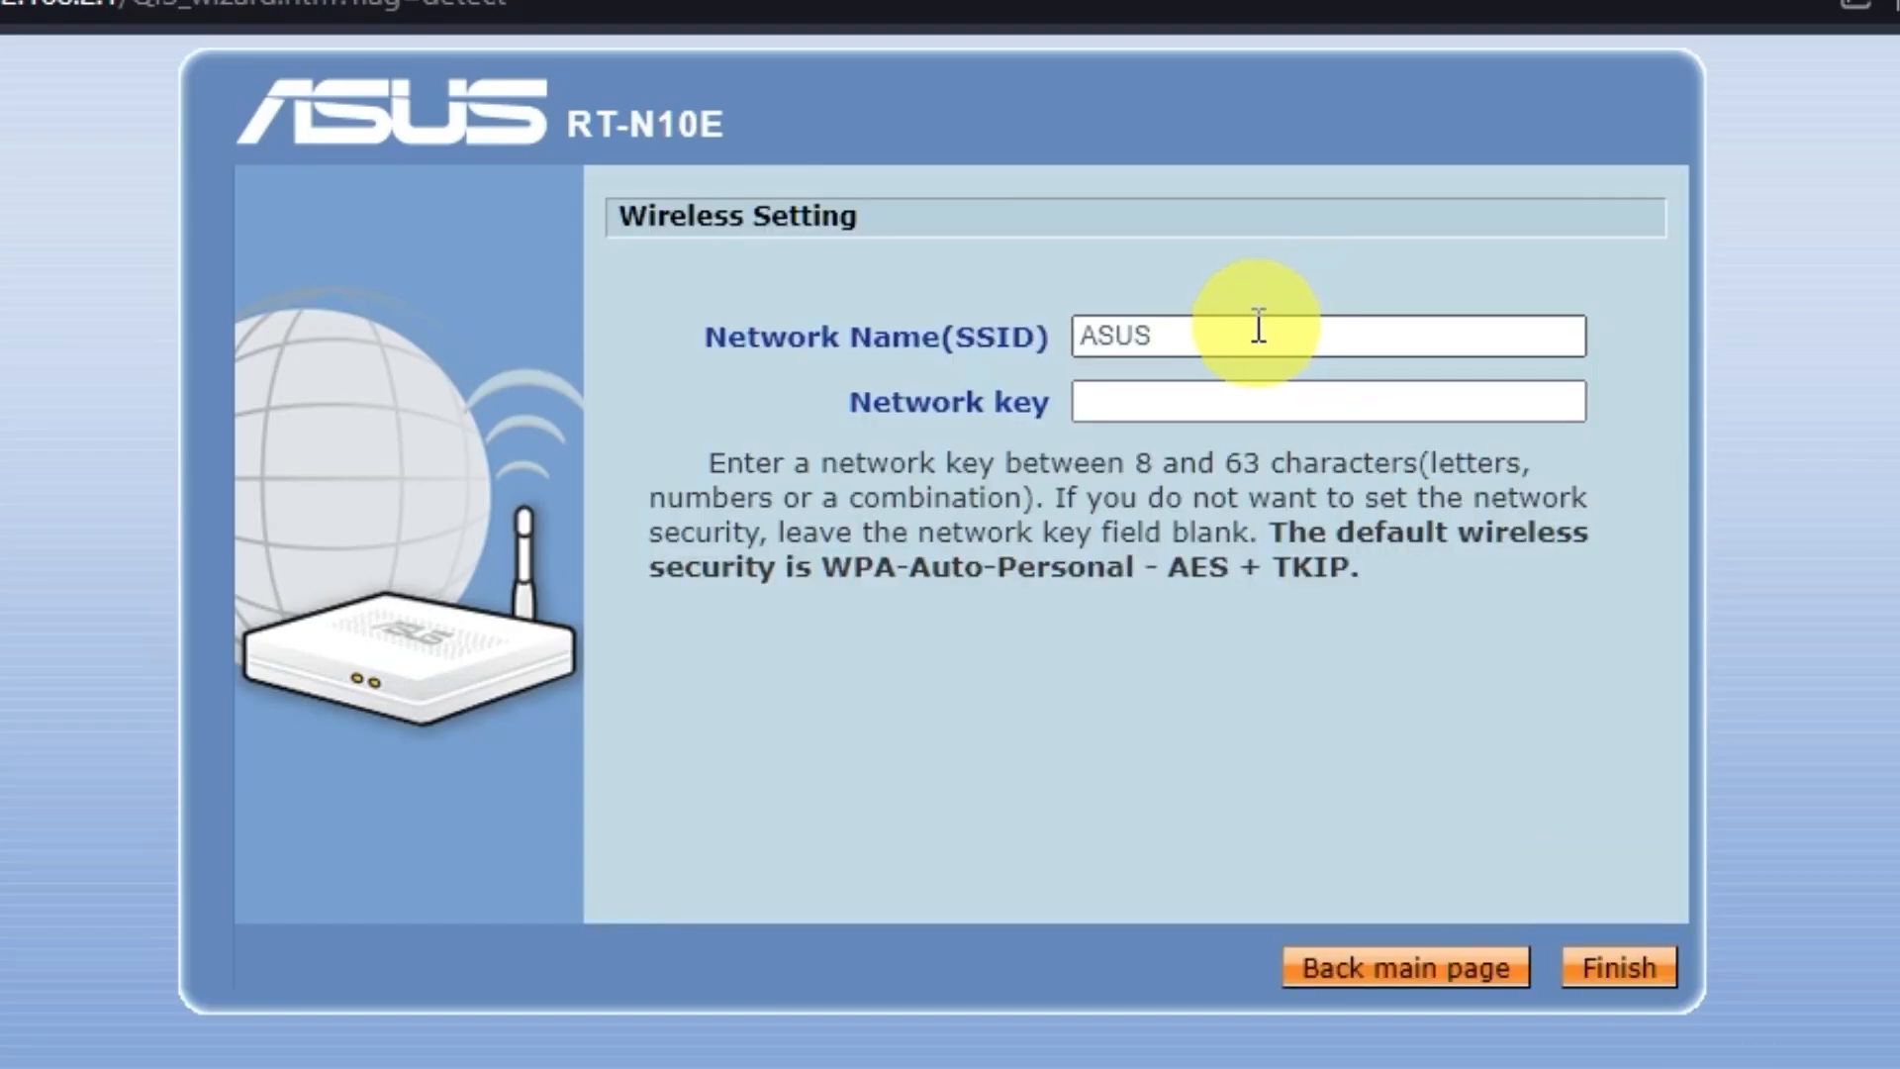
# - Enter the Wi-Fi name ASUS and a new network key, then finish the wireless setup
pyautogui.click(1156, 401)
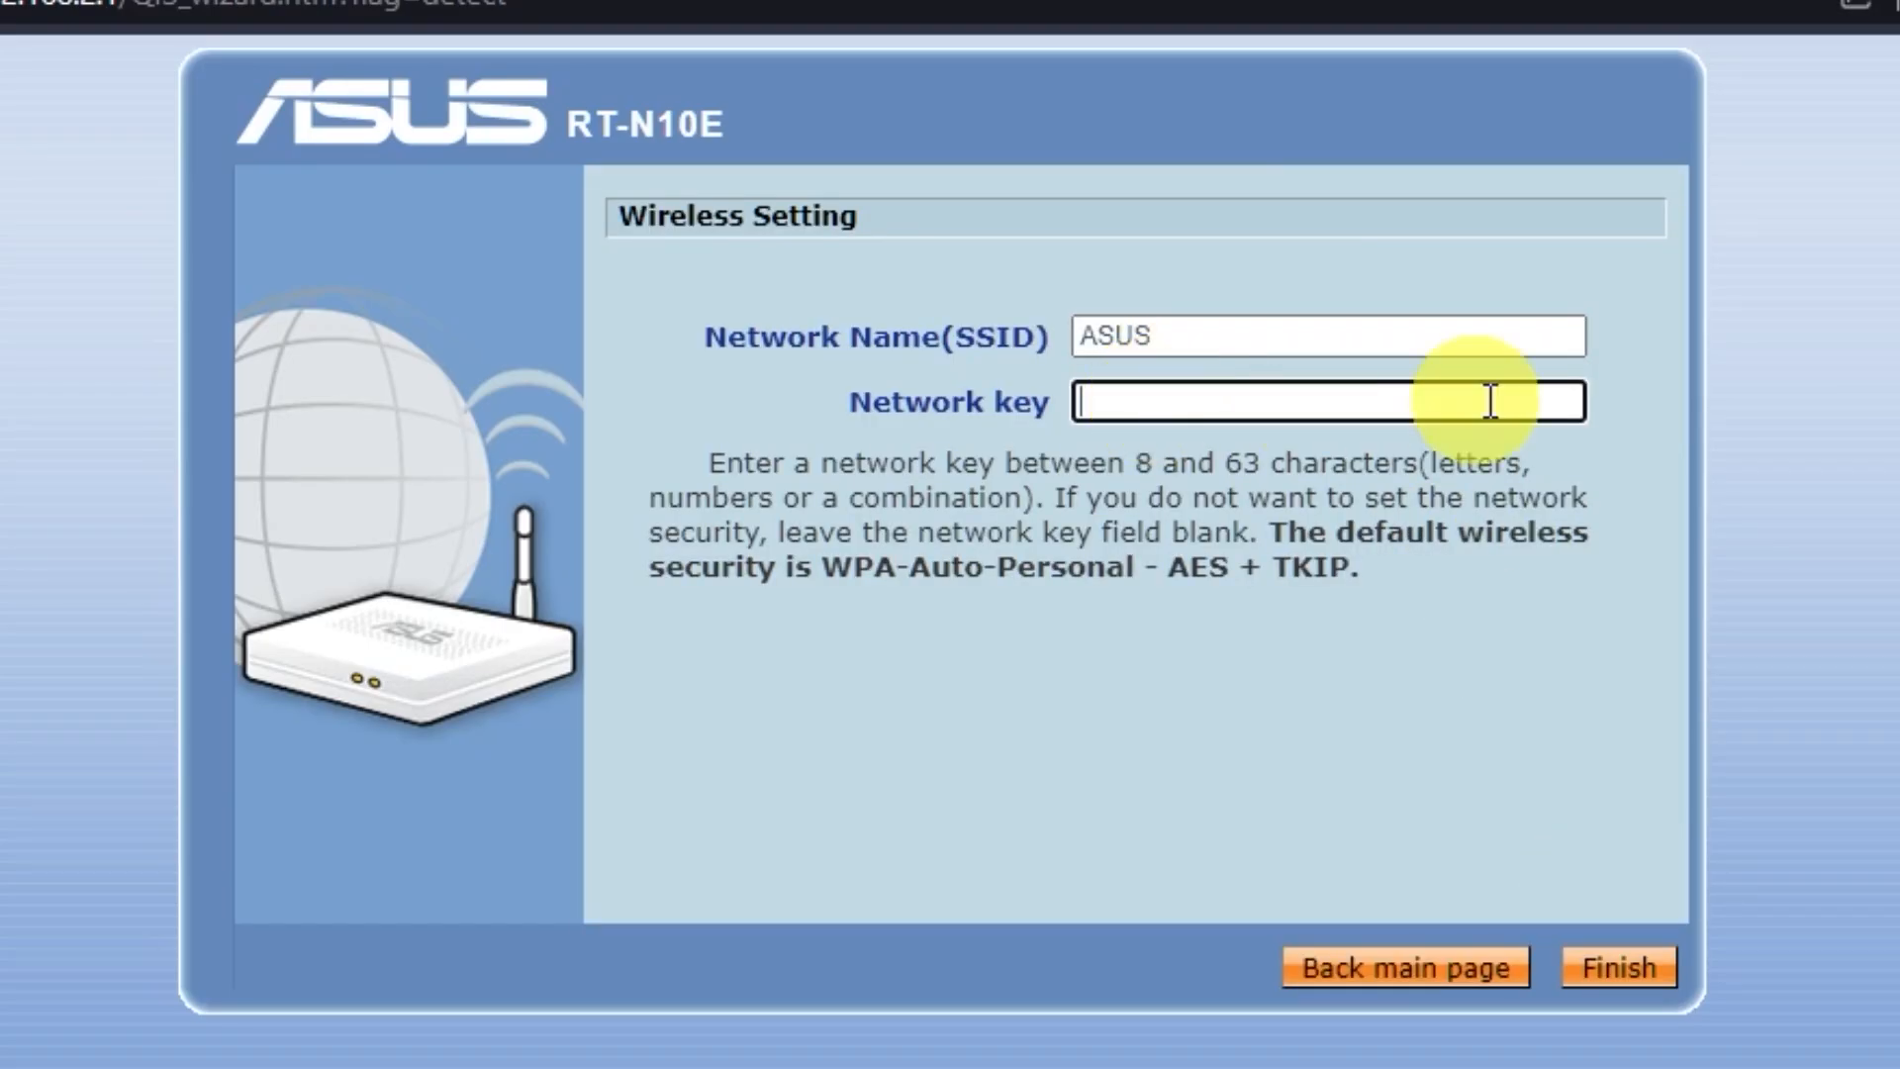
pyautogui.click(1221, 334)
pyautogui.click(1238, 404)
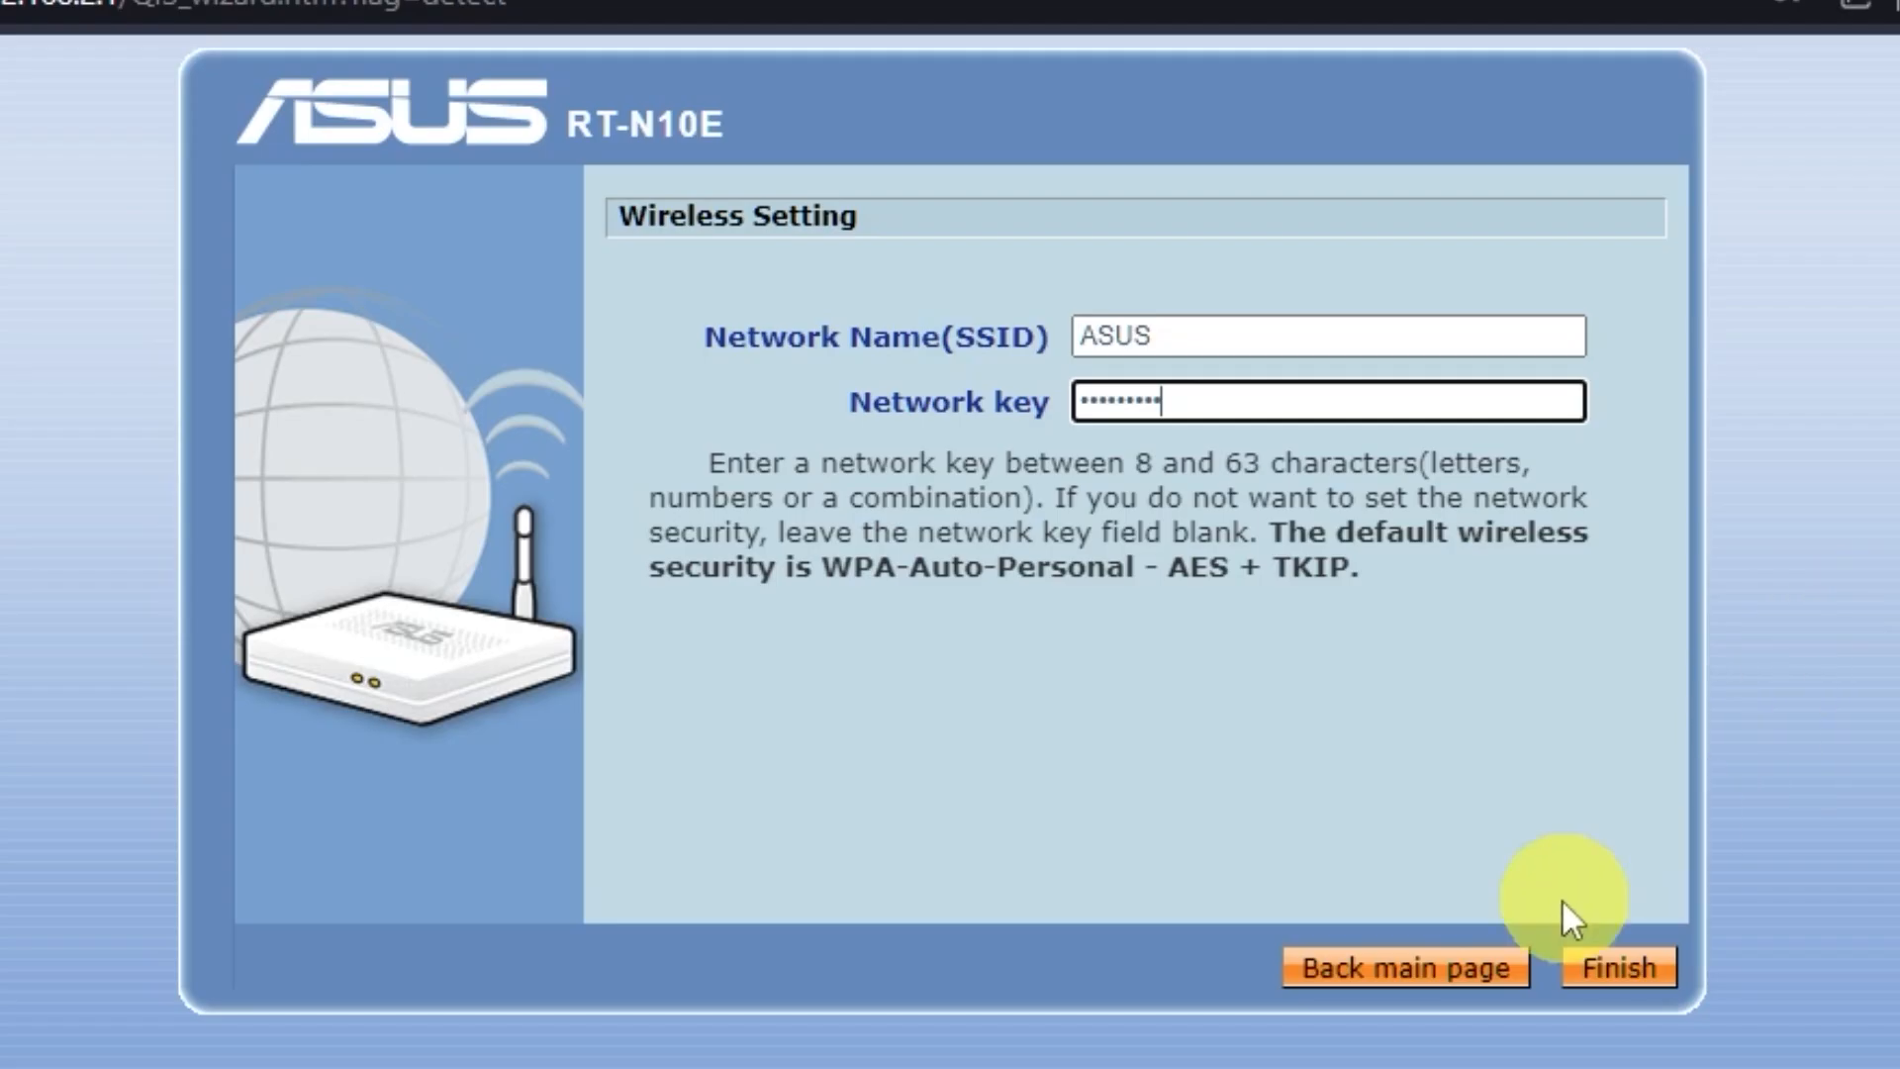
pyautogui.click(1608, 972)
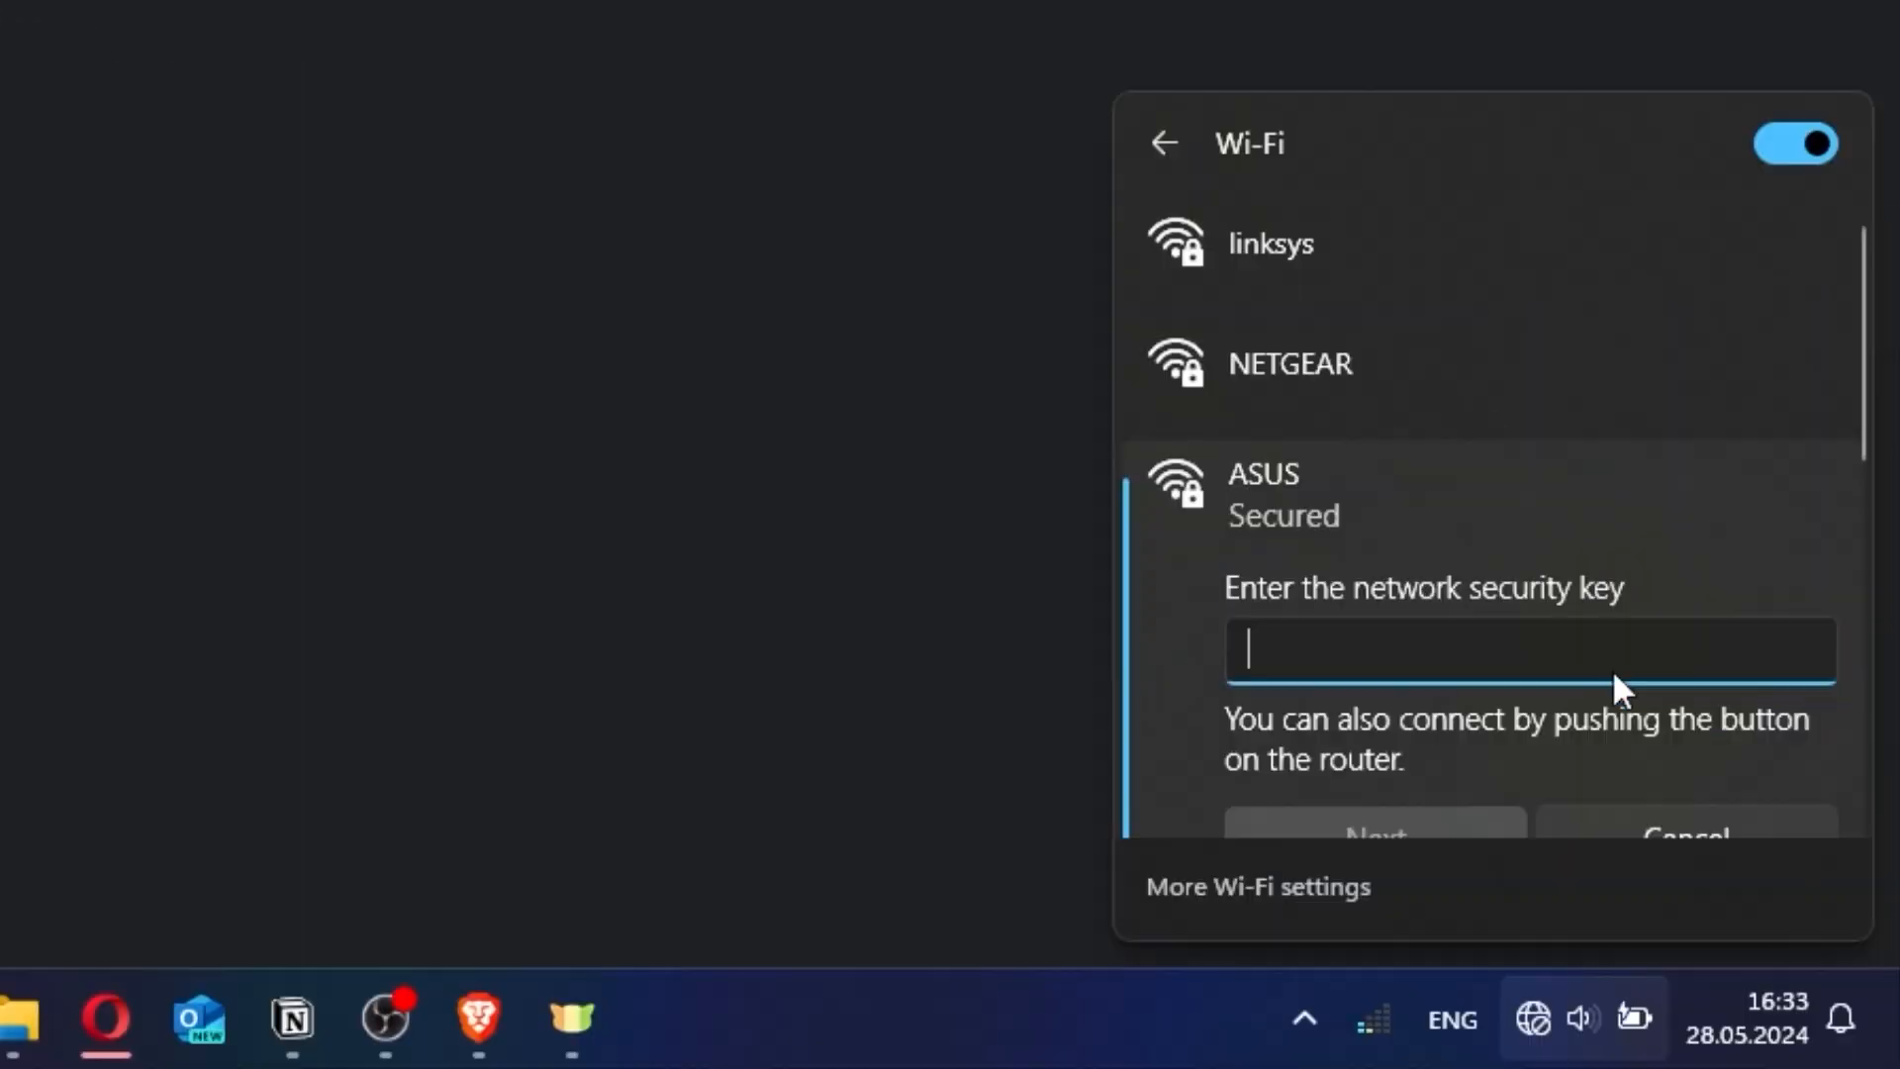
# - Join the ASUS Wi-Fi network with its new security key
pyautogui.write('•••••••')
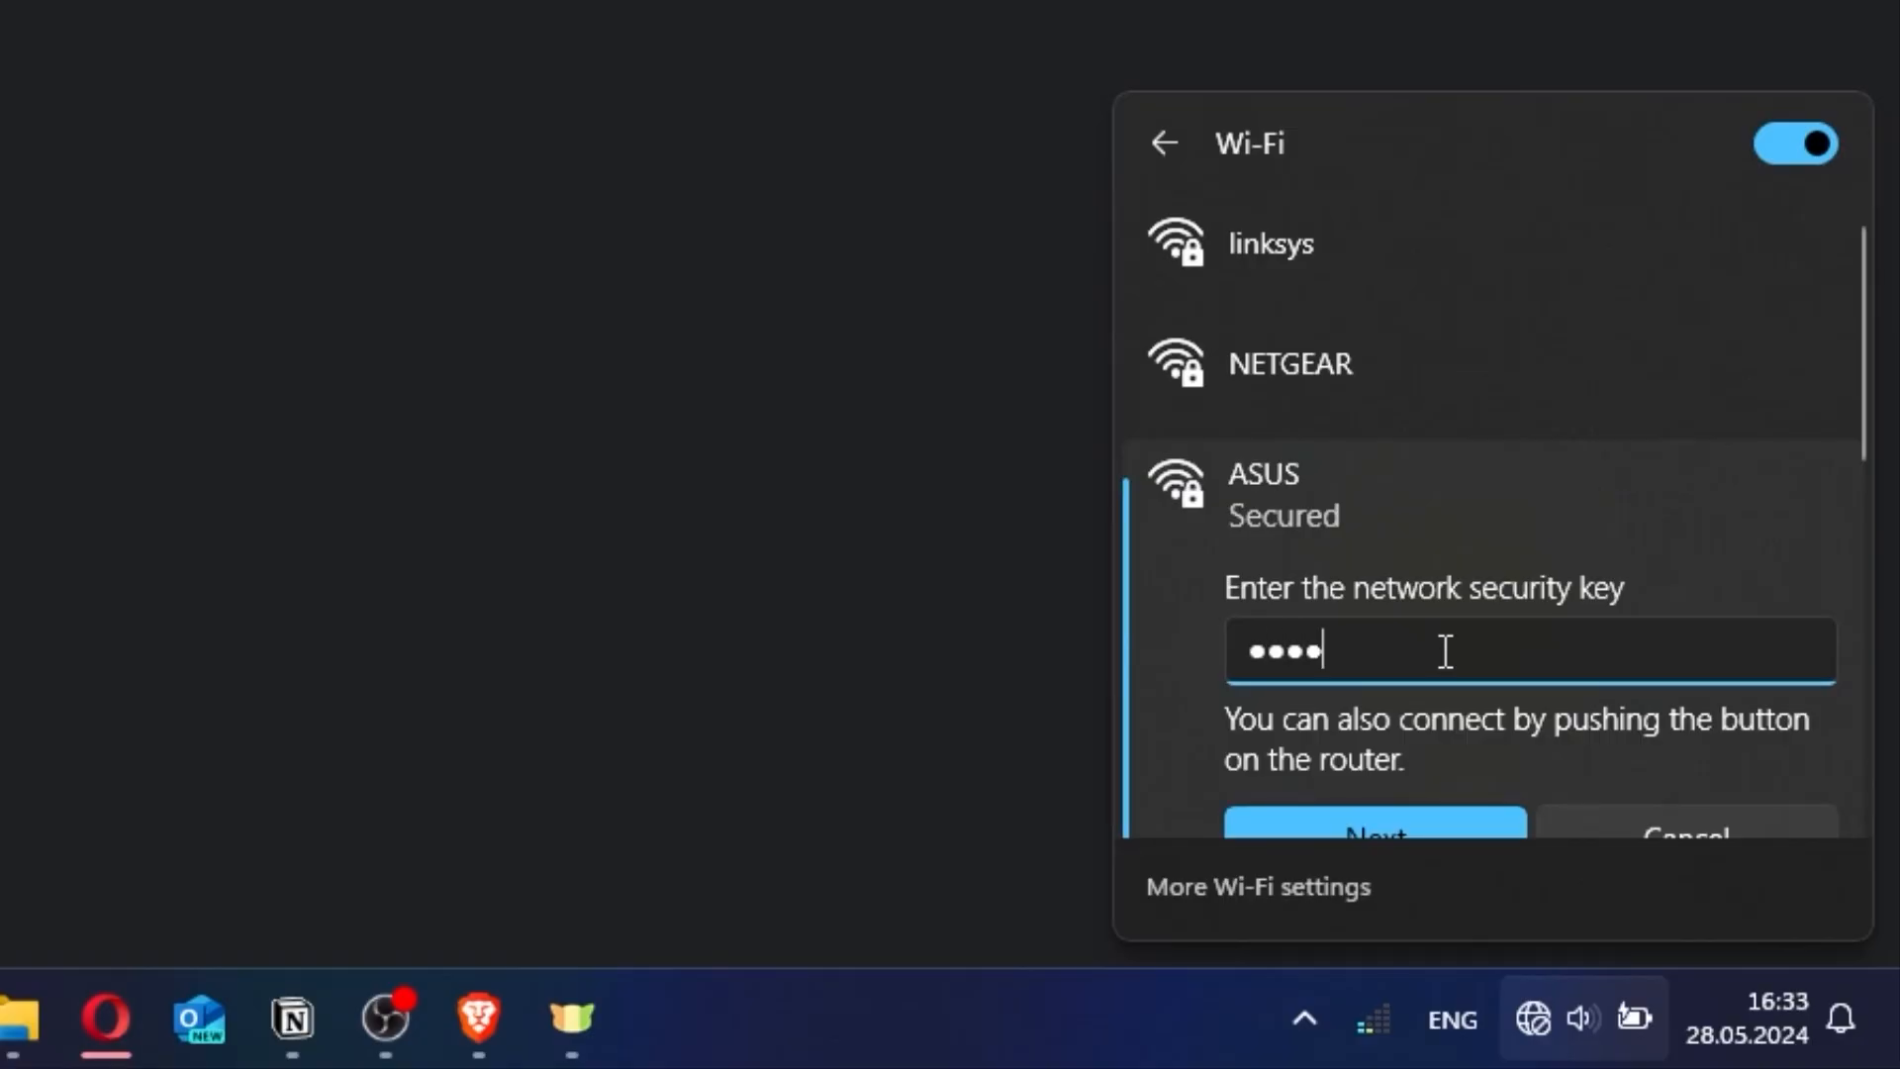
pyautogui.write('••')
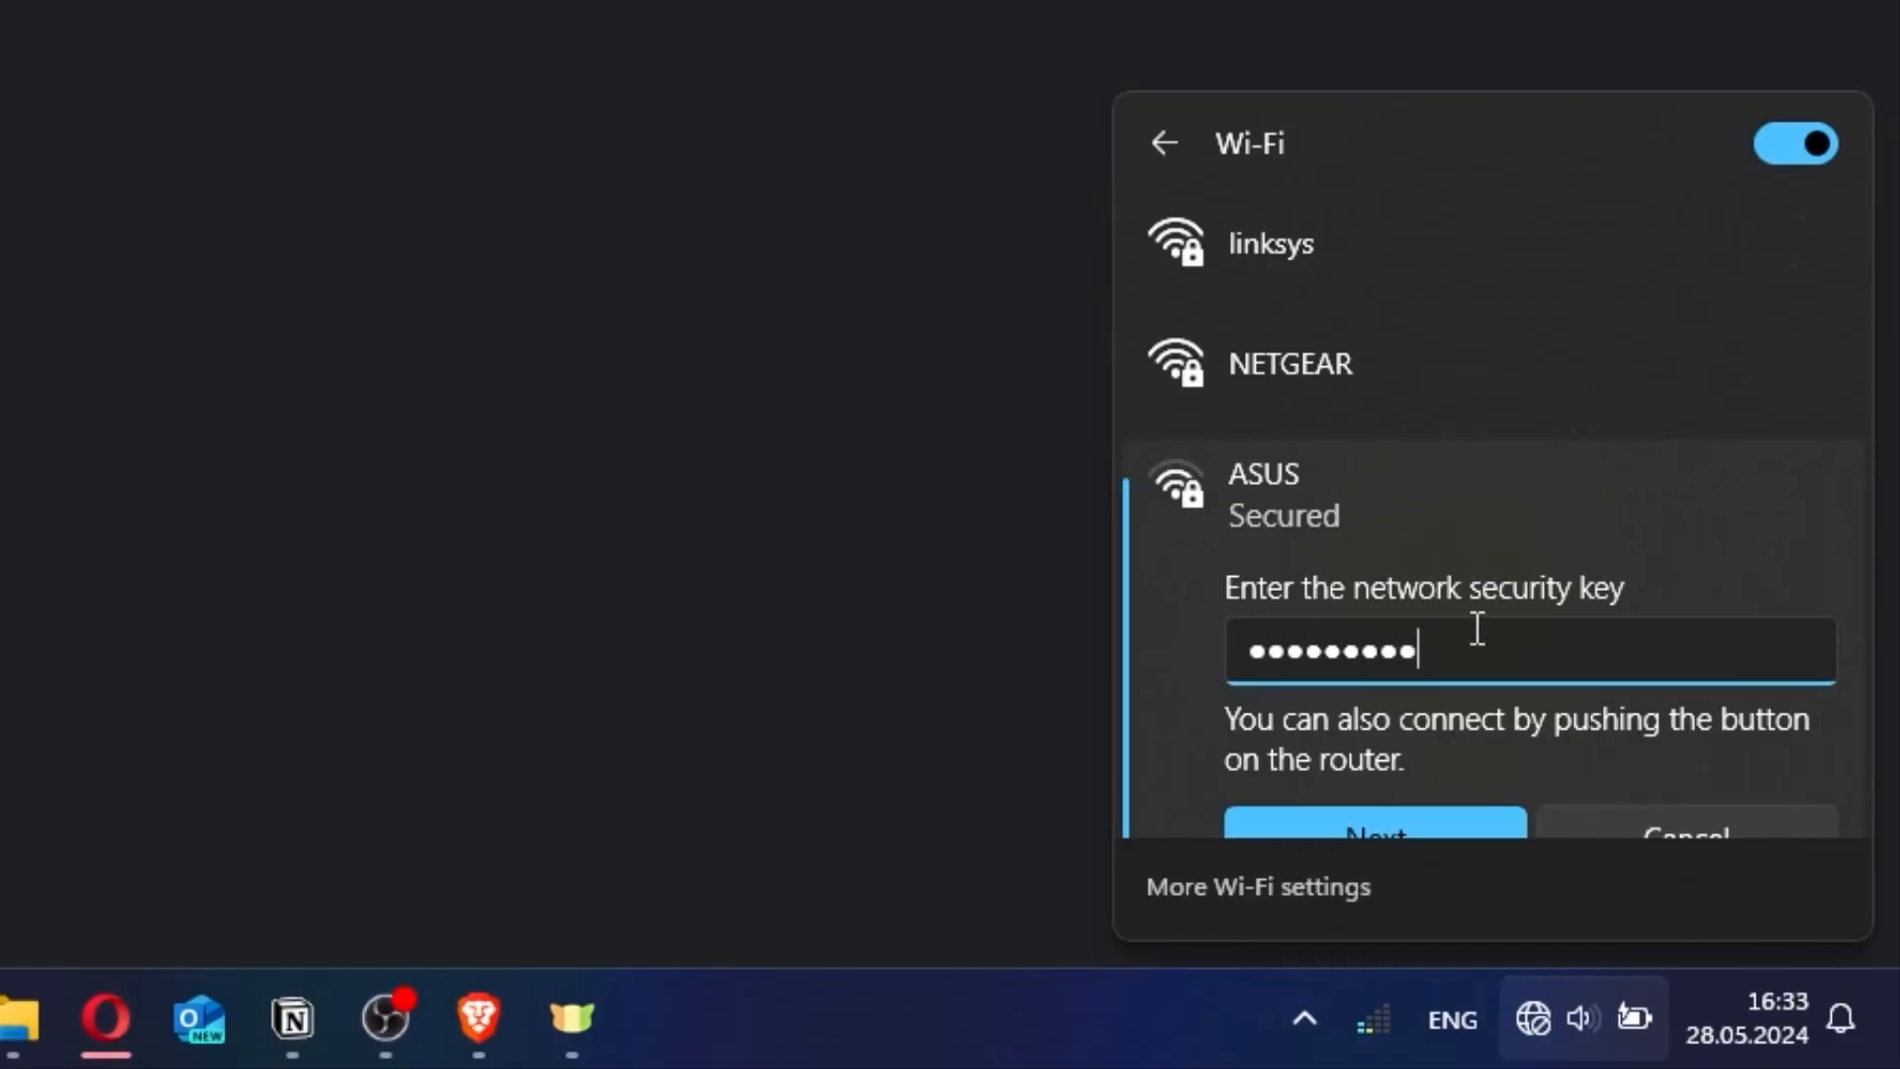
pyautogui.click(1410, 821)
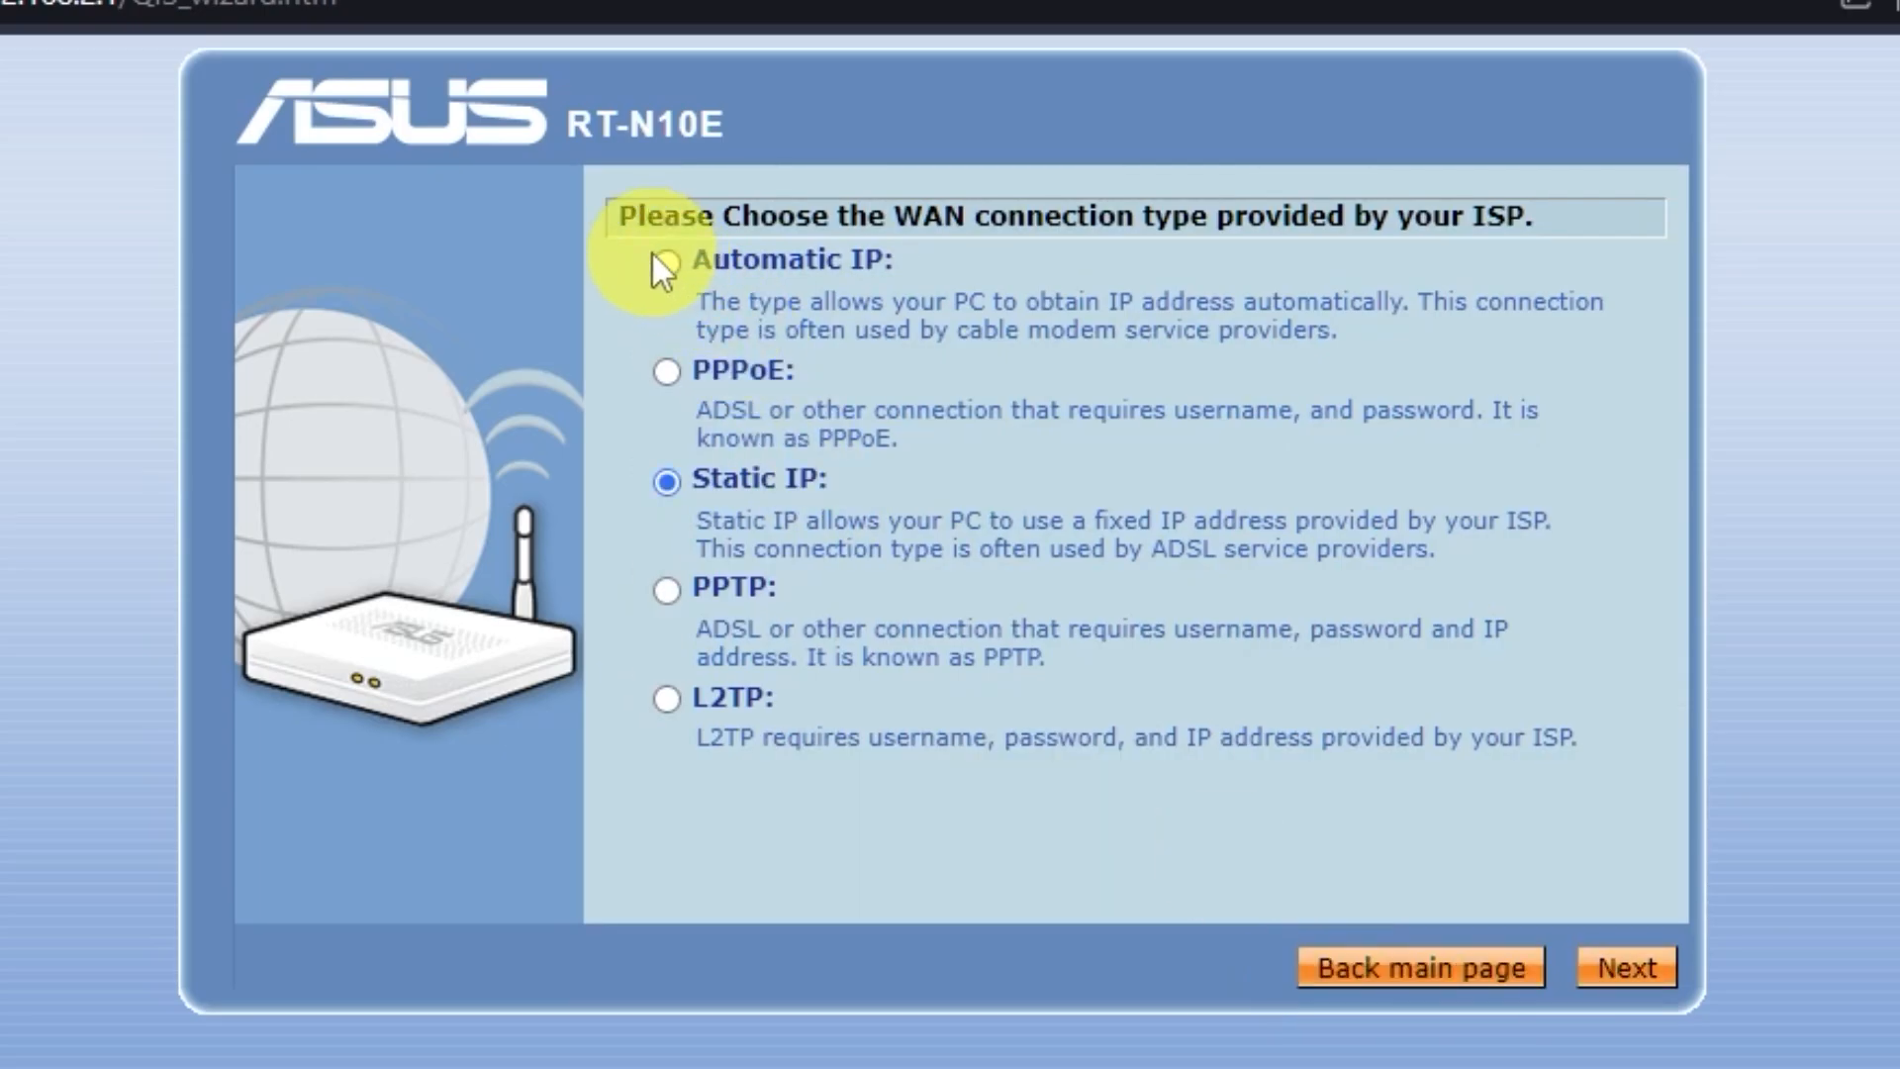
# - Choose Automatic IP as the WAN type, continue through the wizard, and apply all settings
pyautogui.click(666, 262)
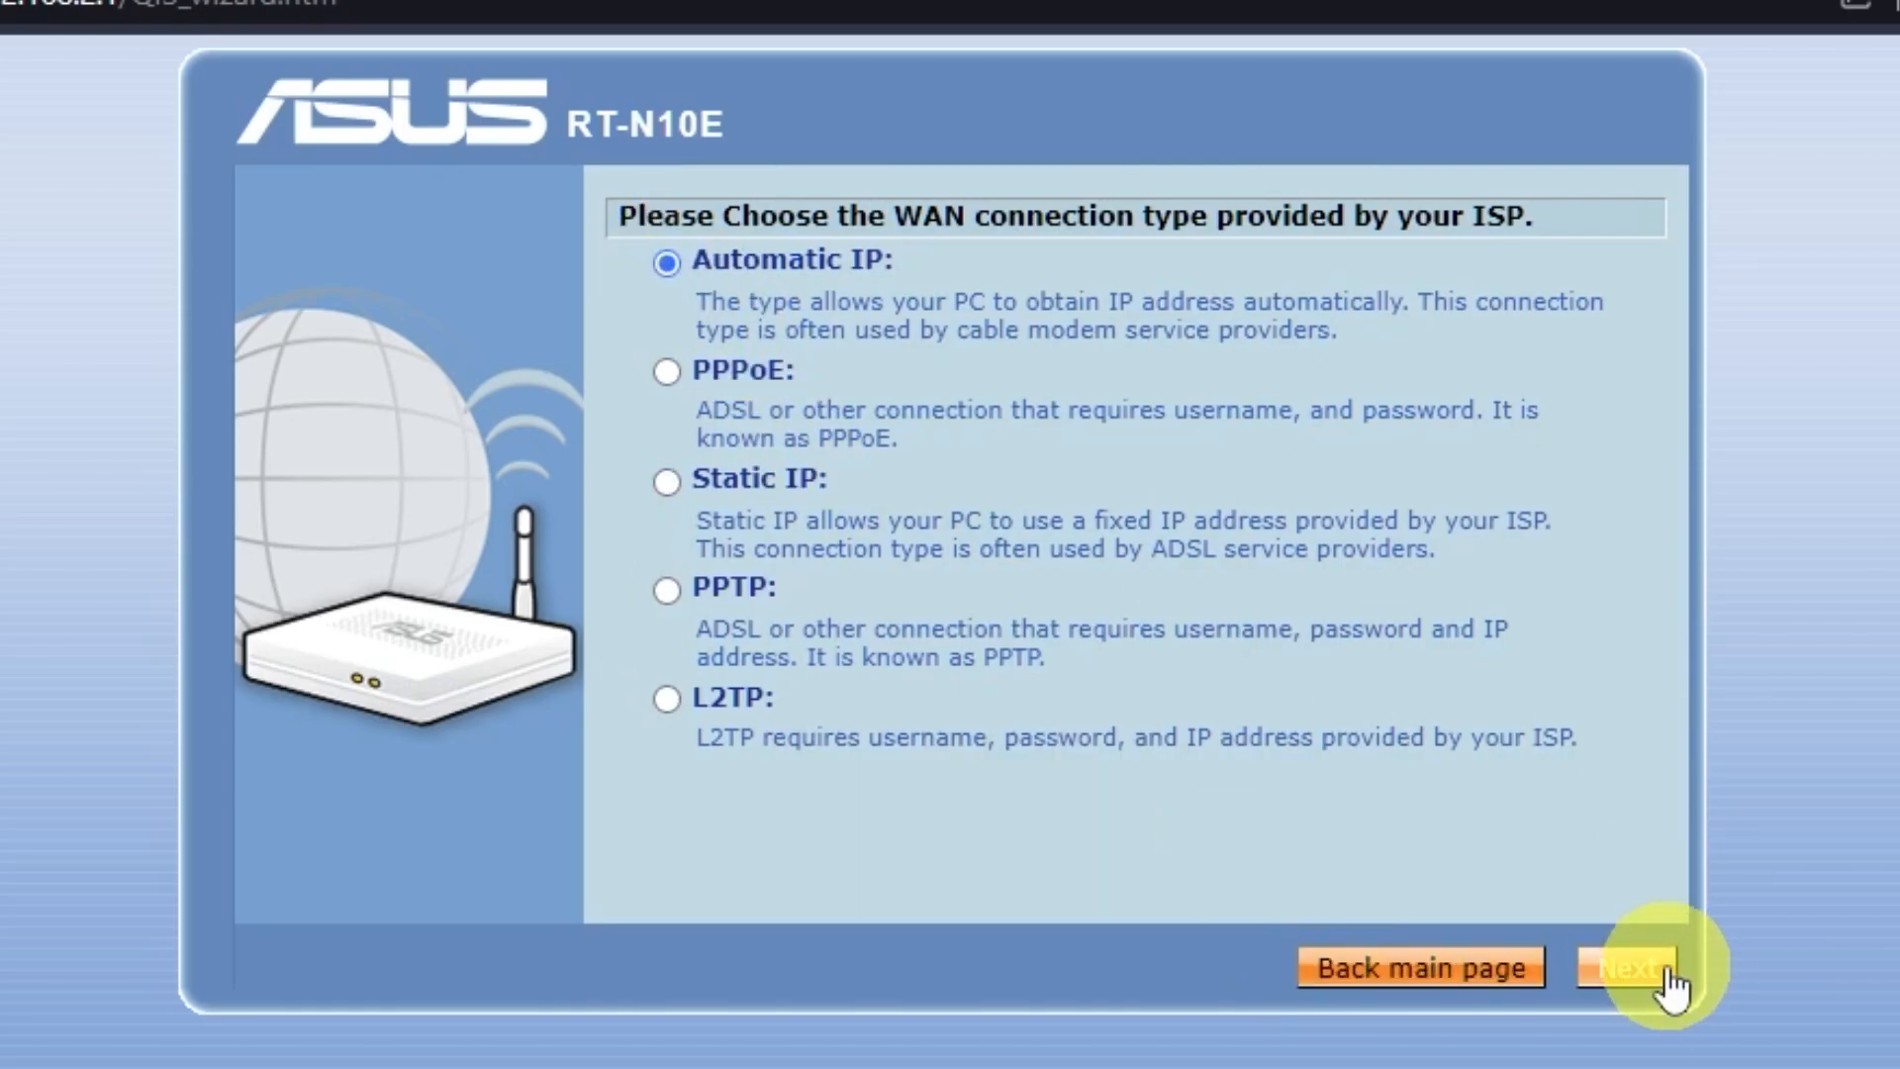
pyautogui.click(1628, 968)
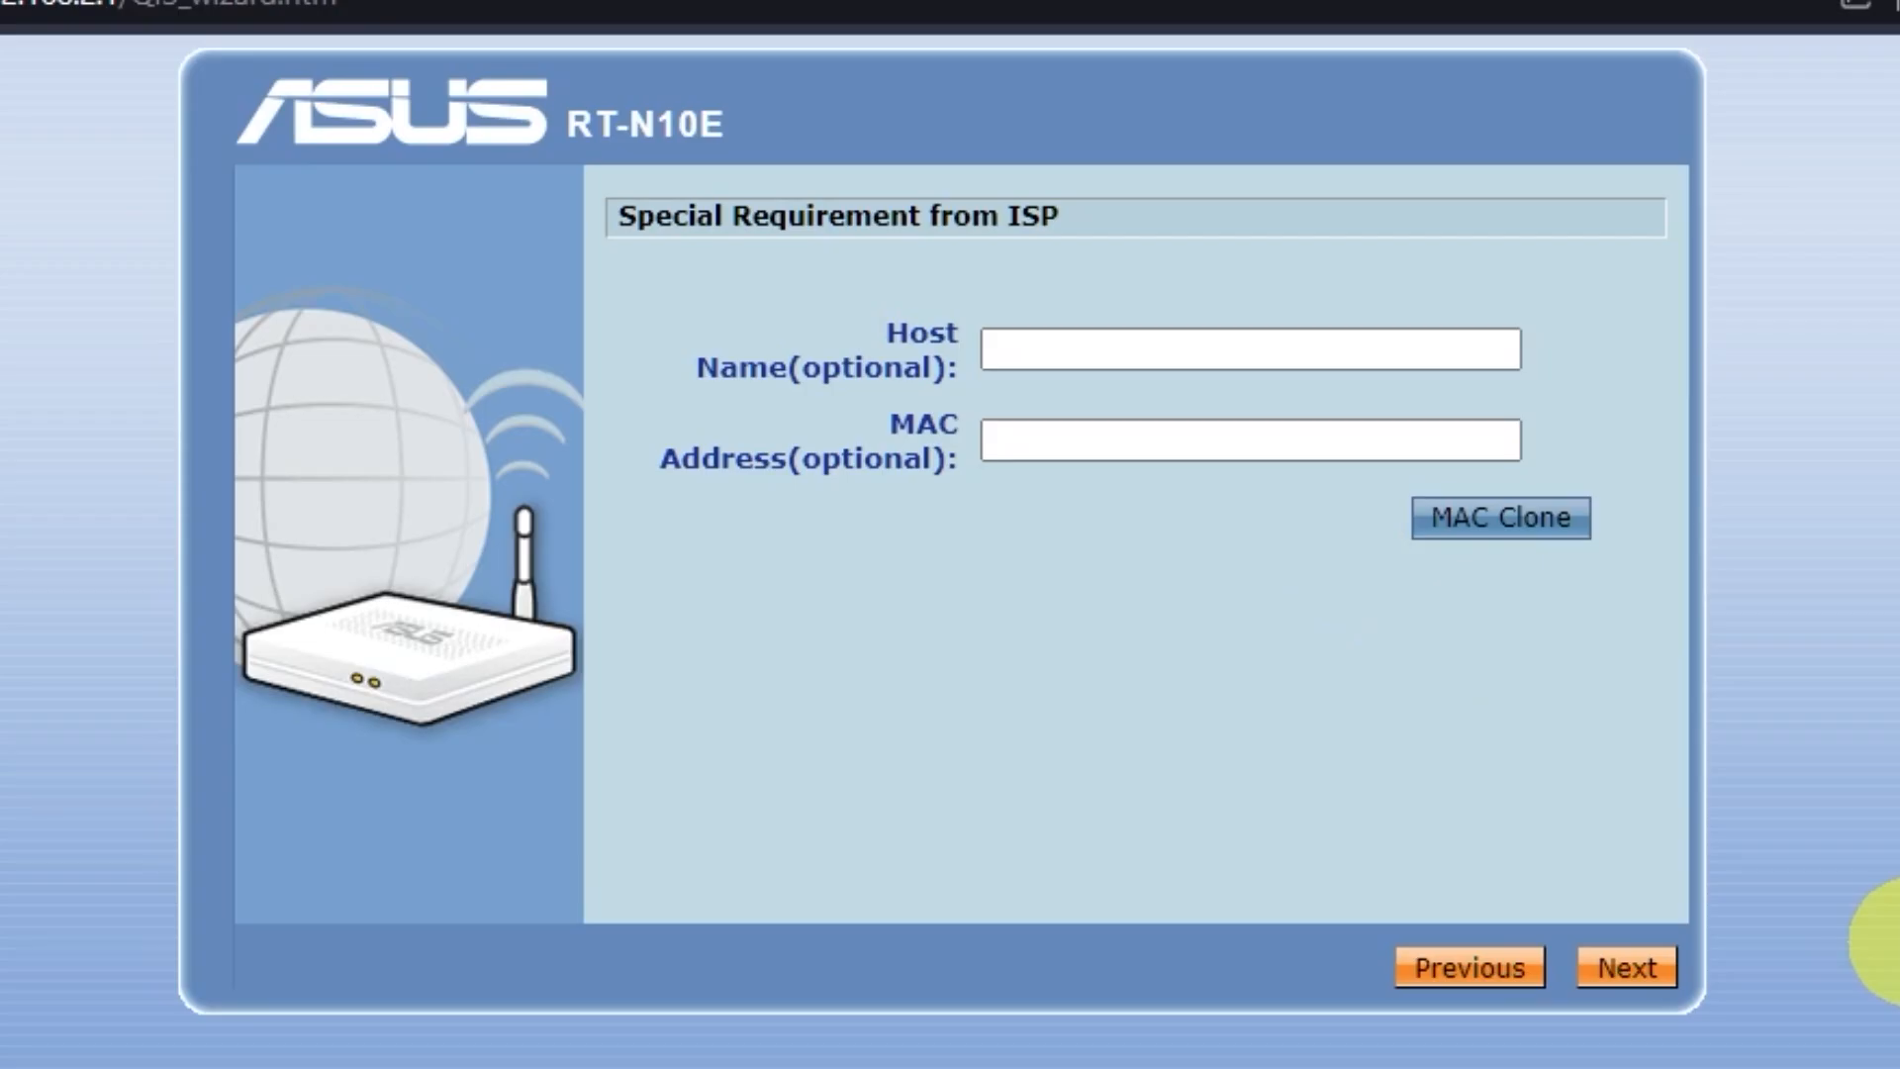
pyautogui.click(1643, 968)
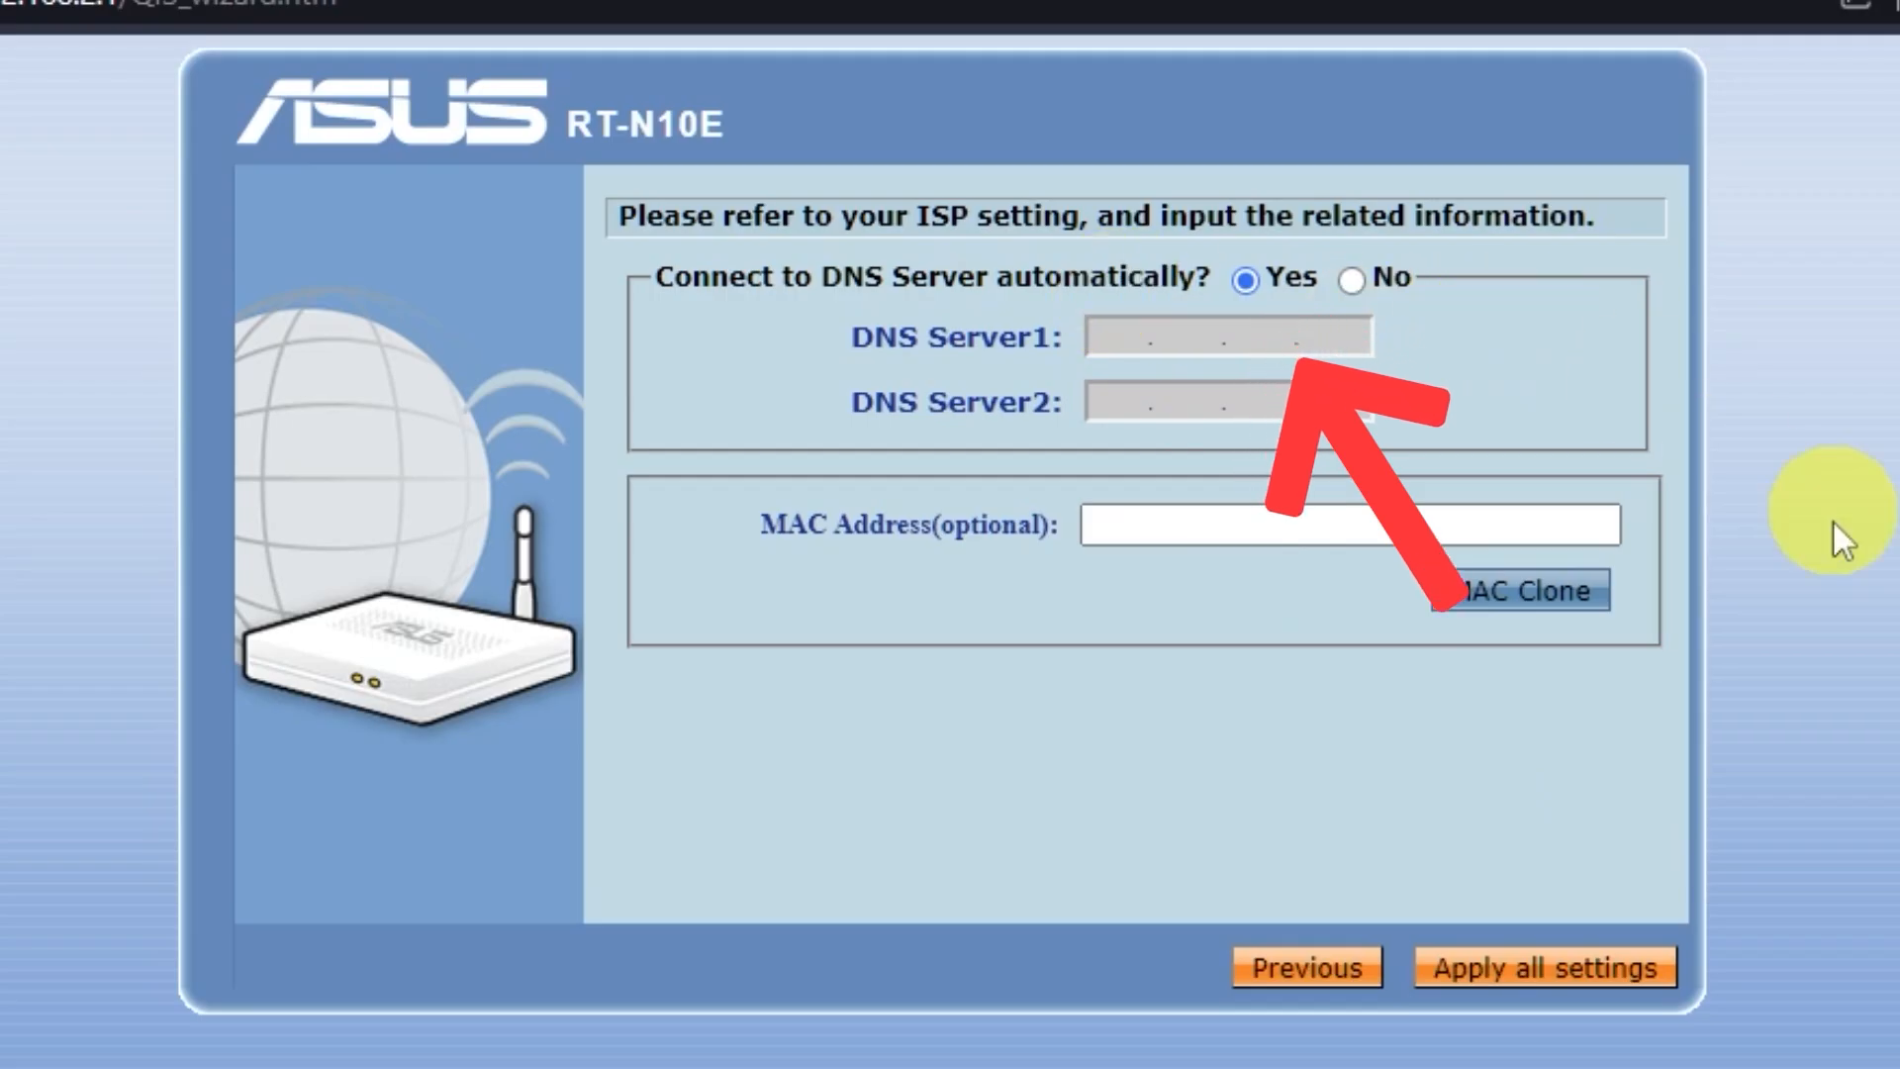
pyautogui.click(1628, 977)
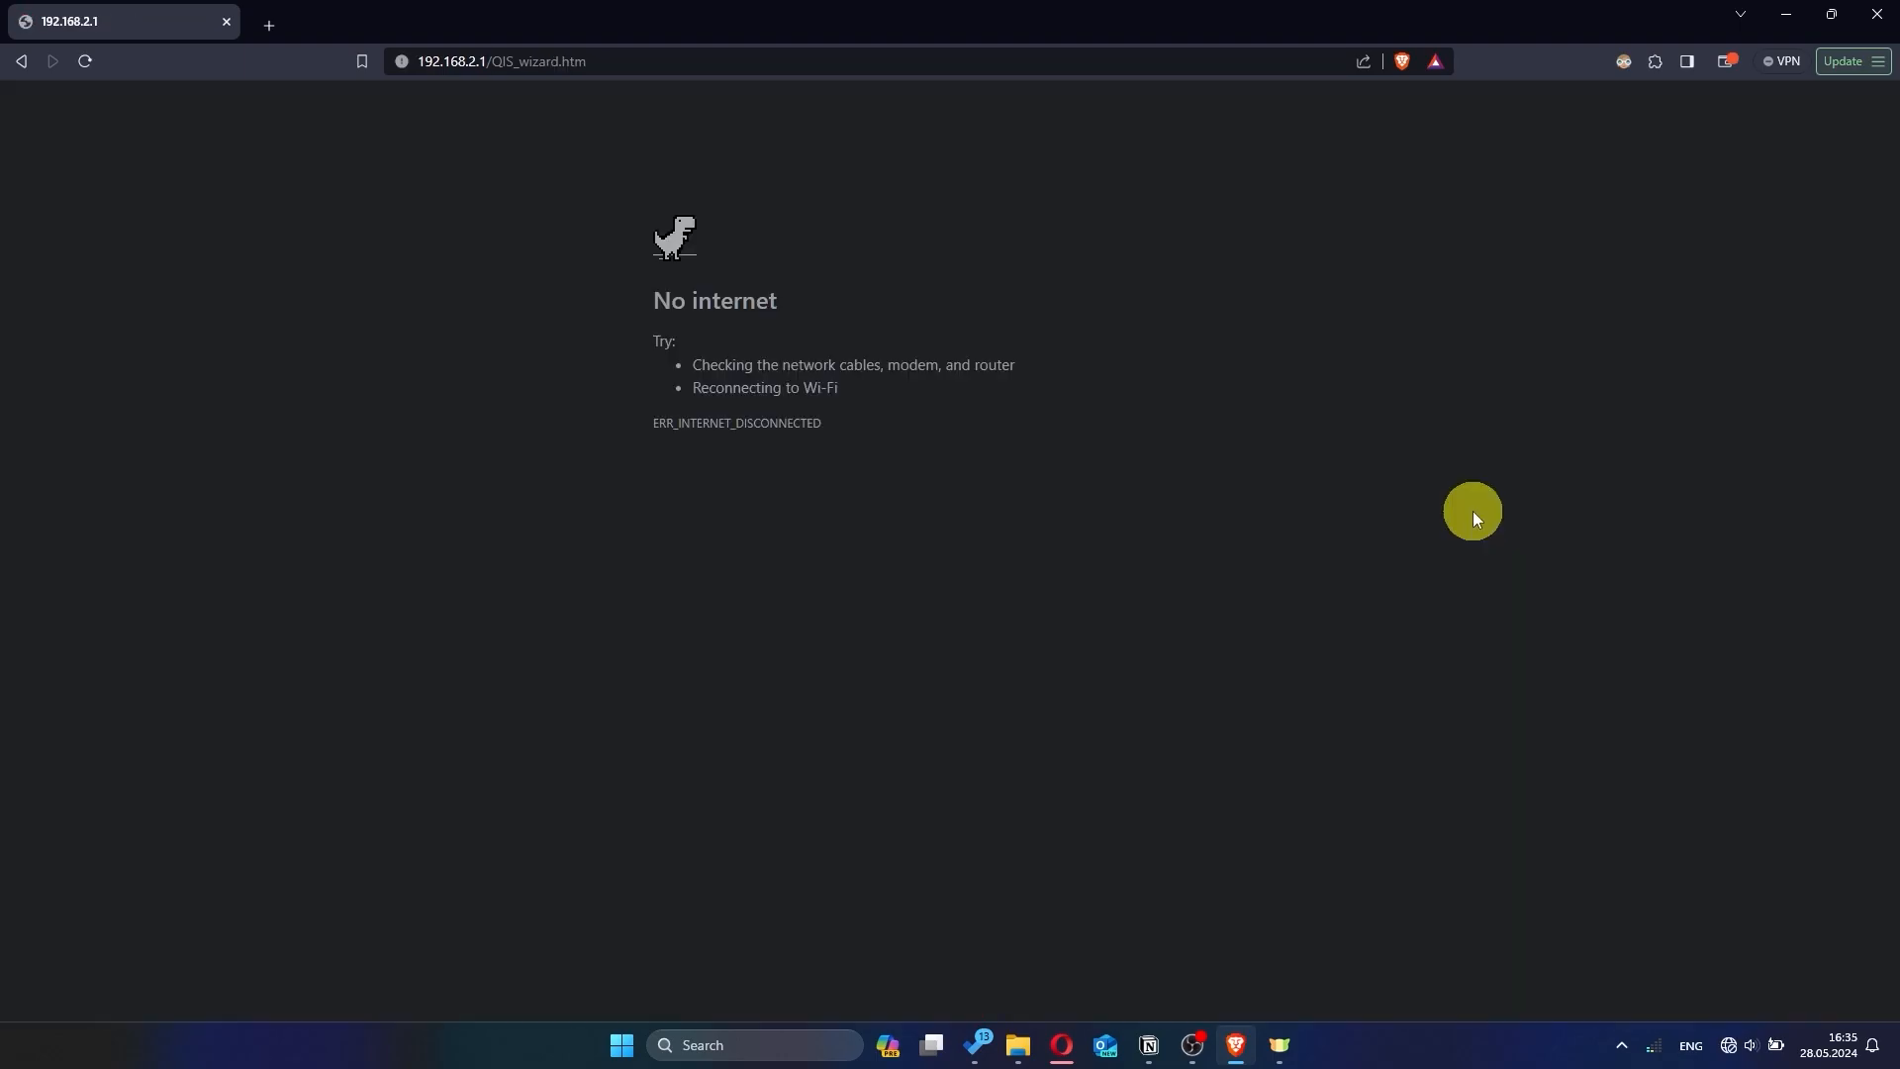
# - Check the available Wi-Fi networks and reload the router page at 192.168.2.1
pyautogui.click(1729, 1041)
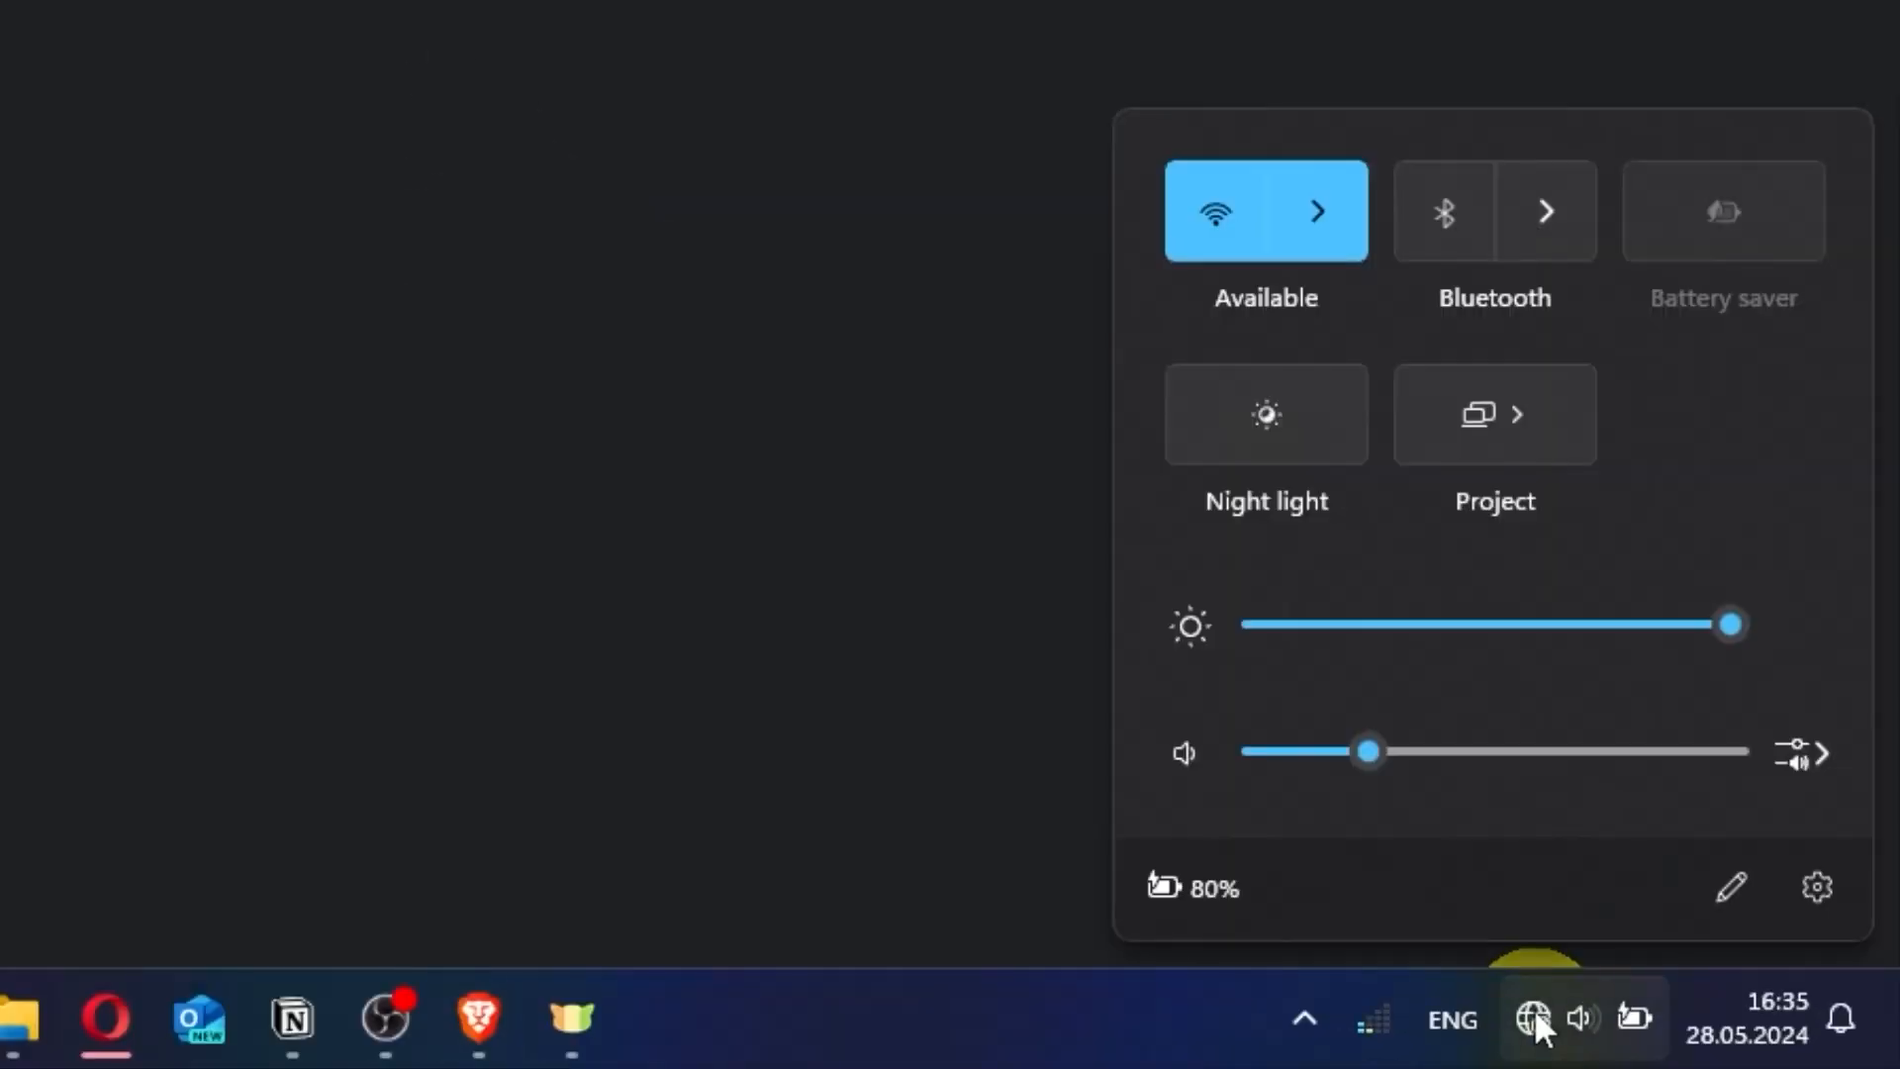
pyautogui.click(1312, 232)
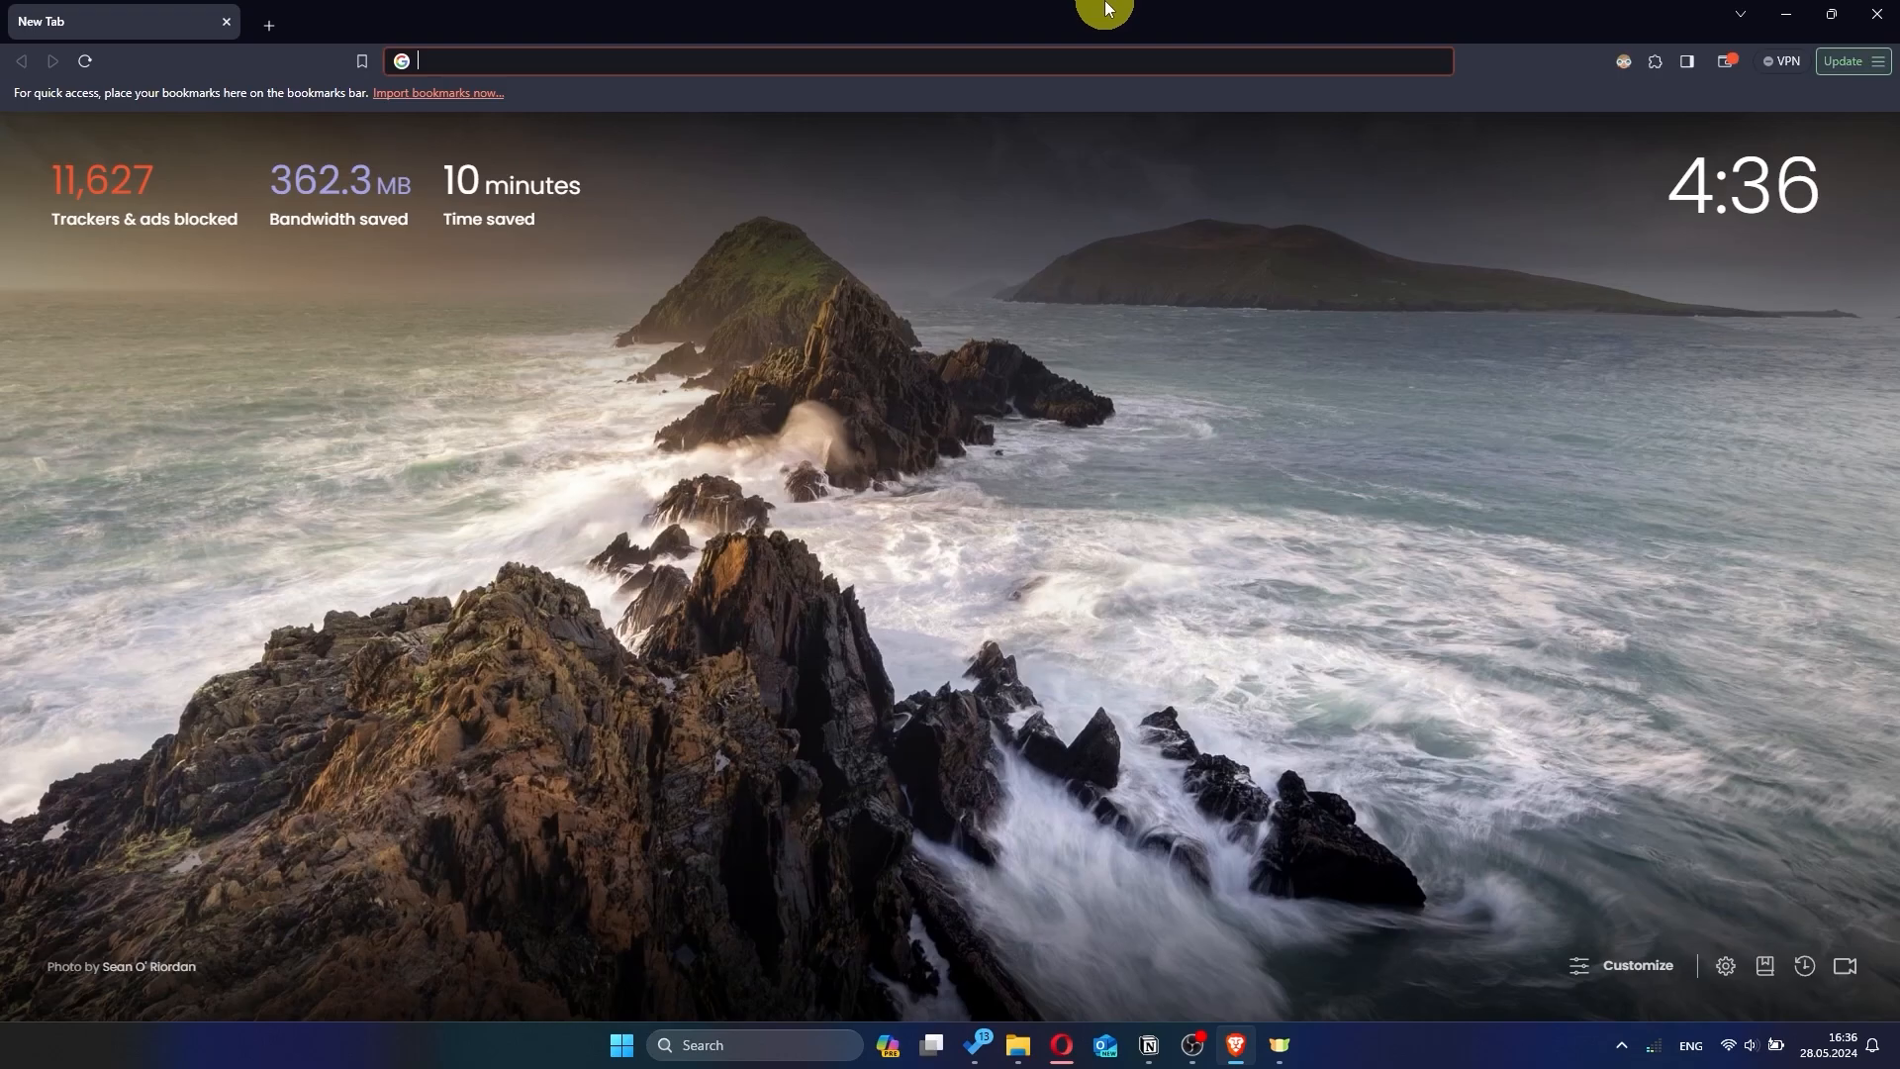
pyautogui.click(688, 60)
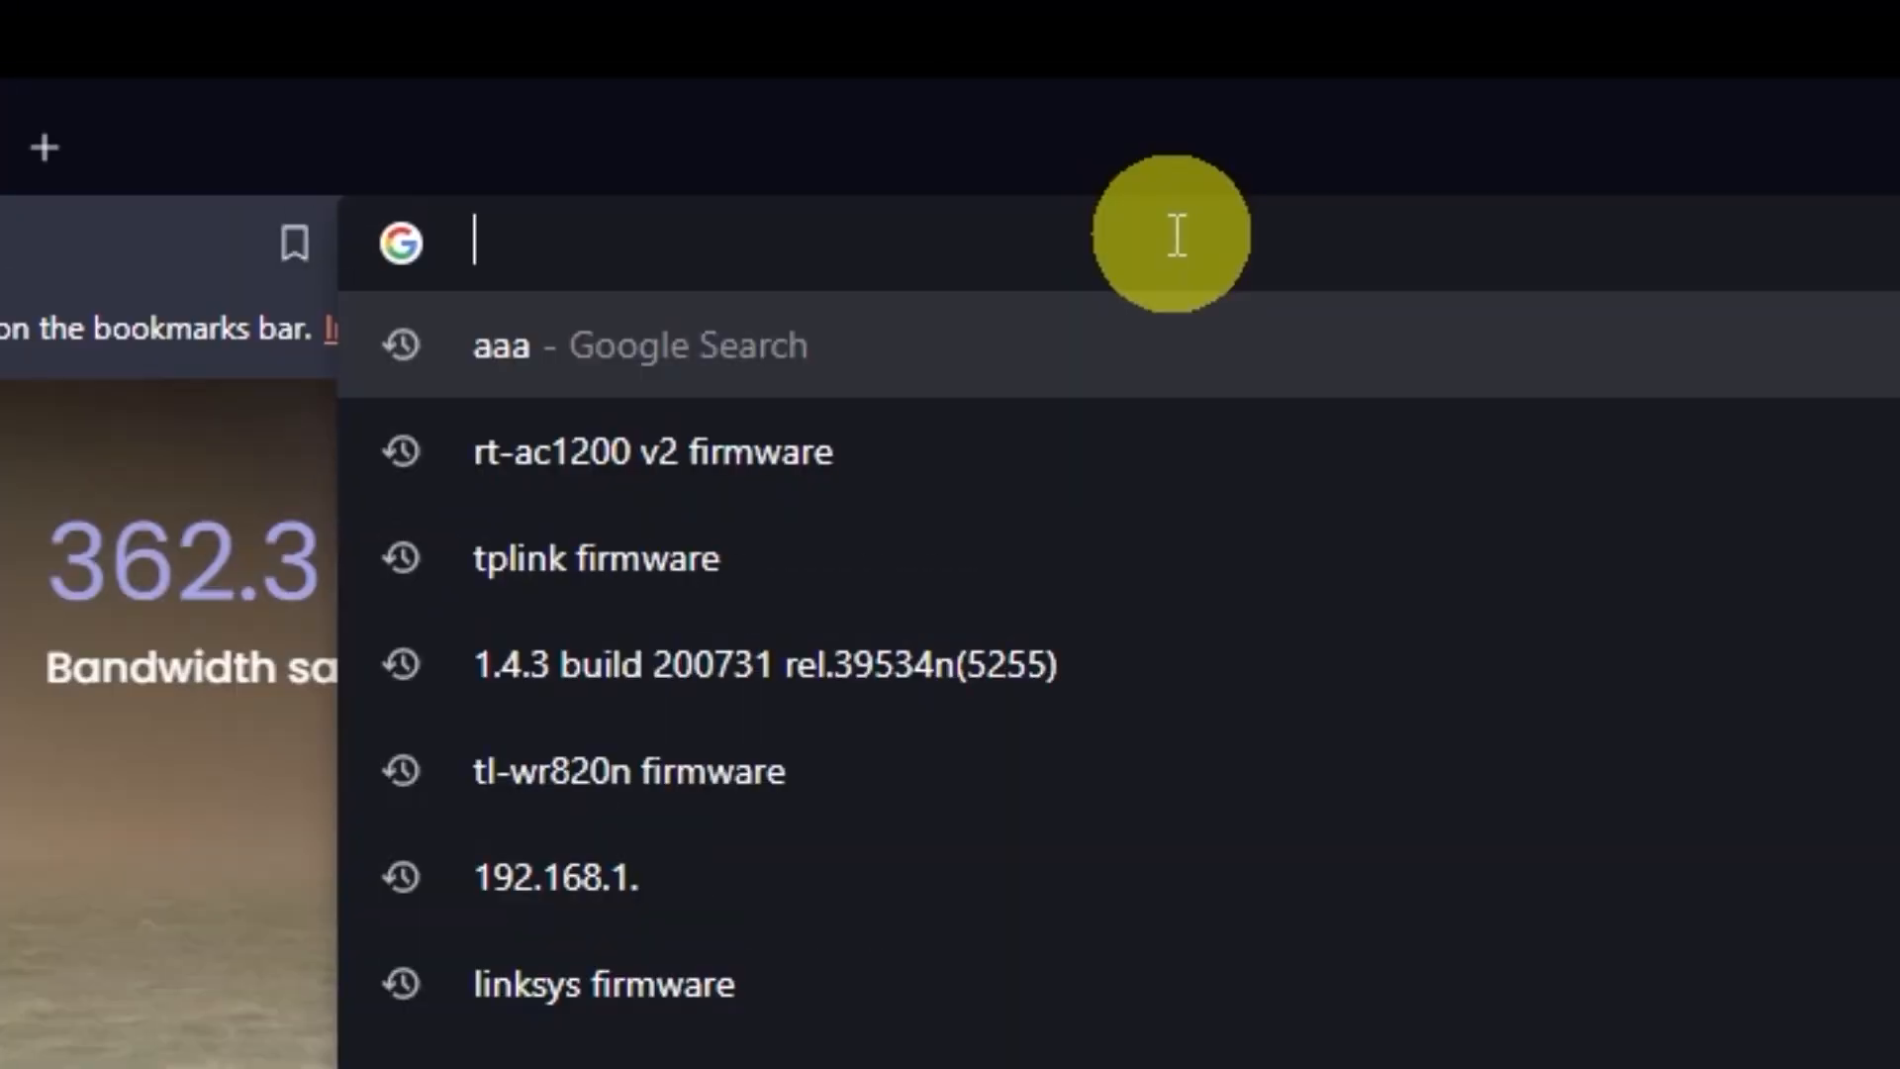
pyautogui.write('192.1')
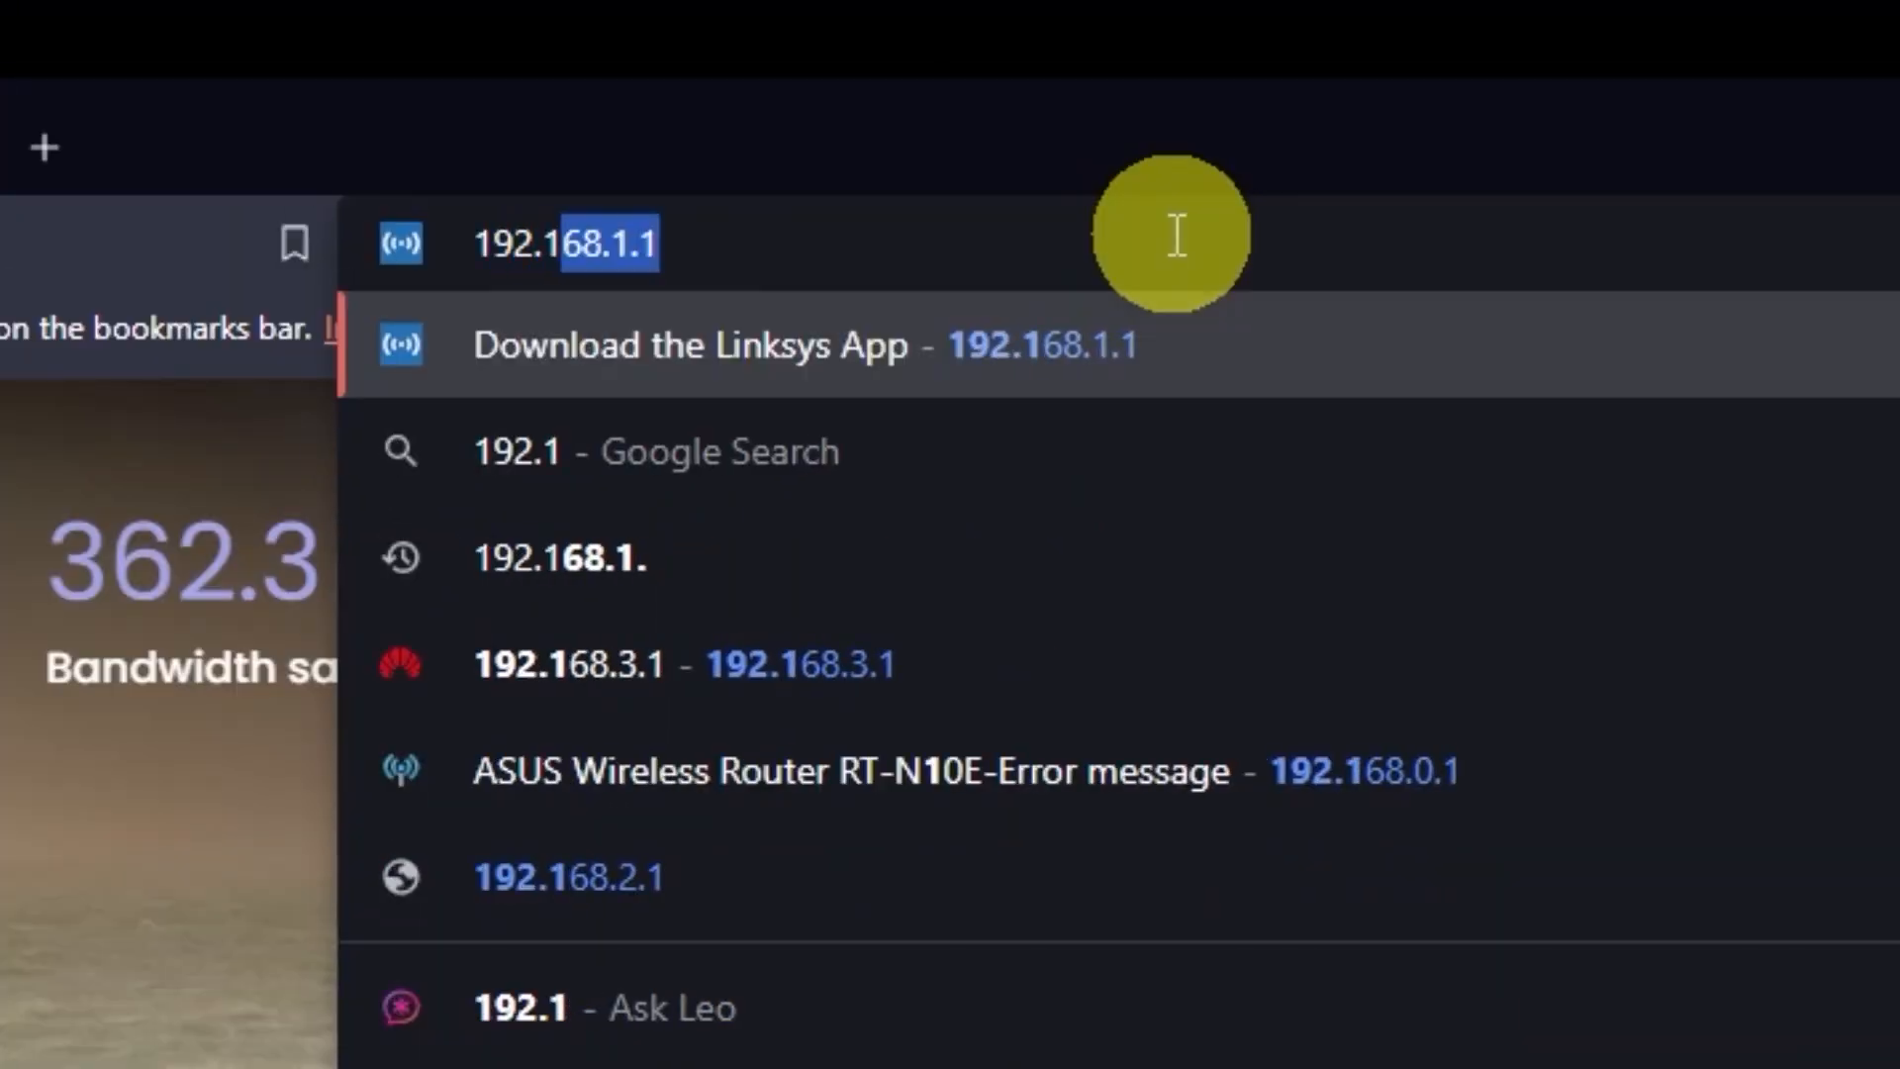
pyautogui.write('68.')
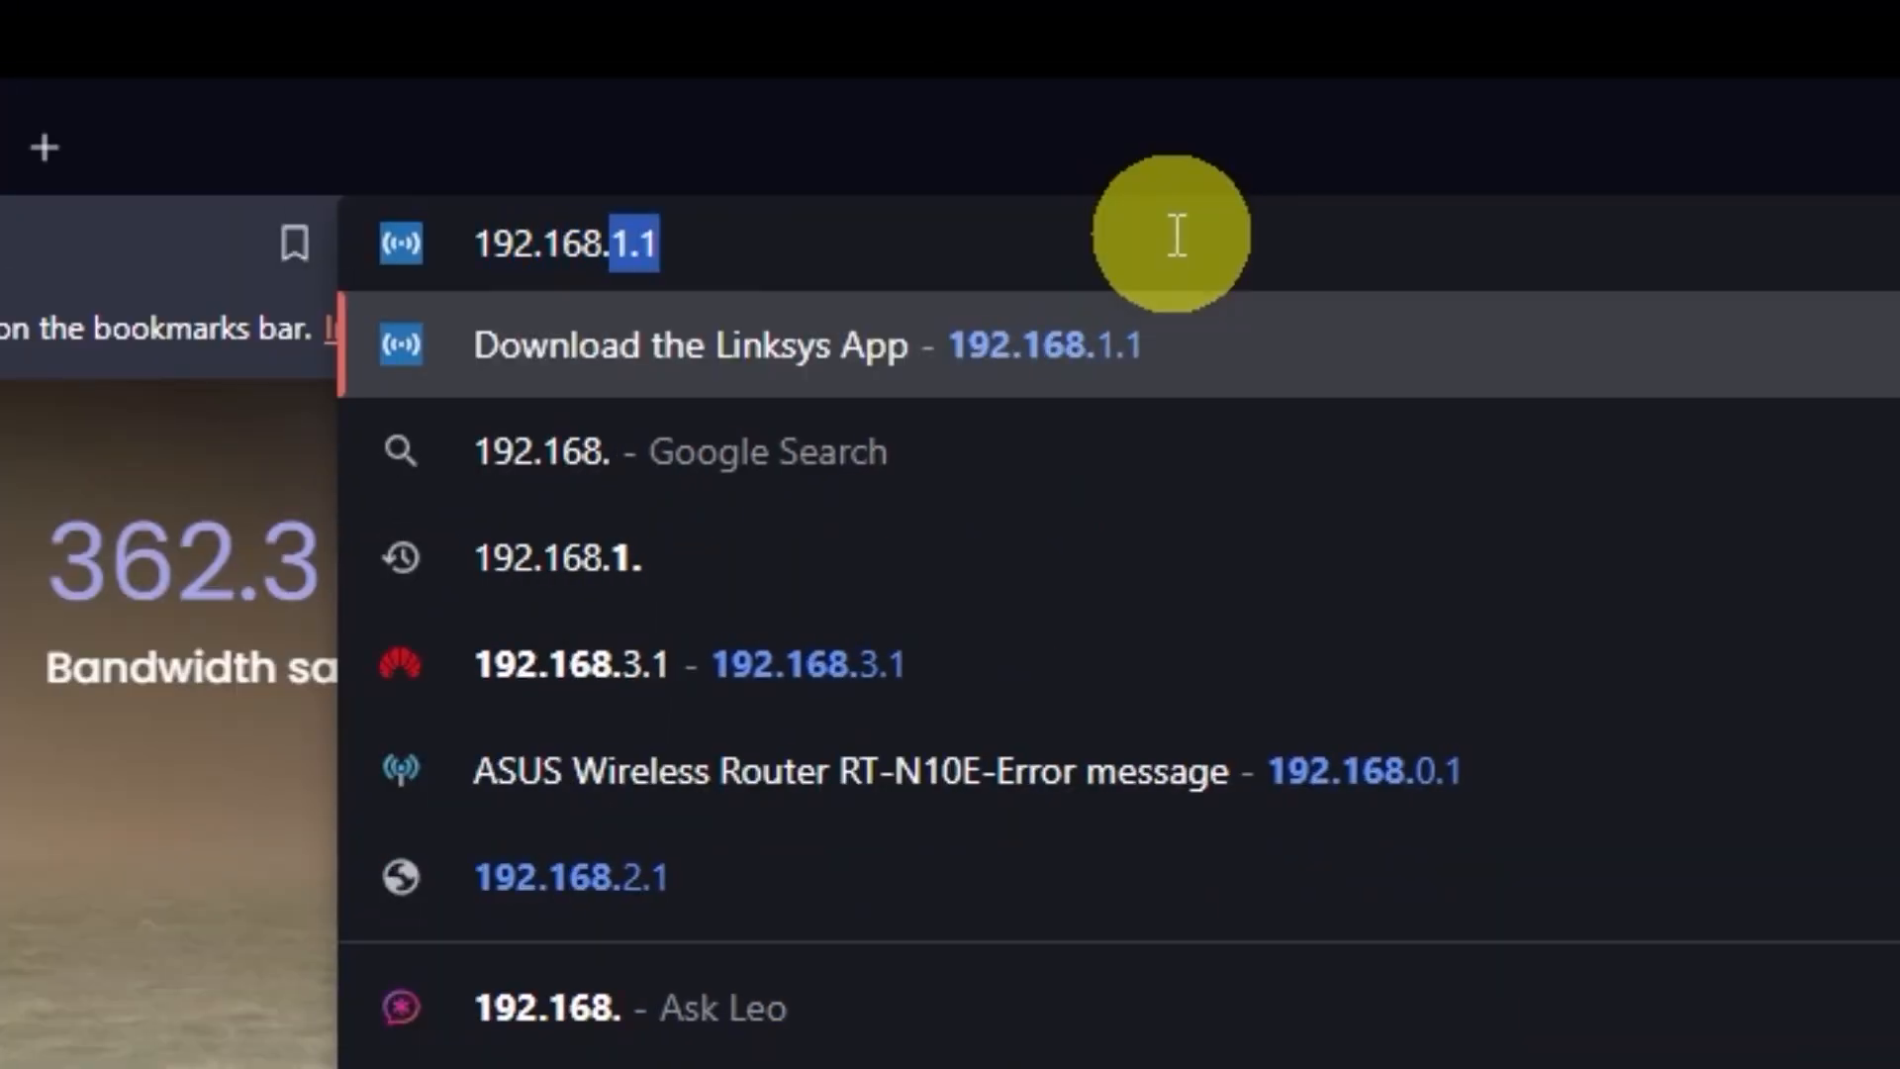
pyautogui.write('2.1')
pyautogui.press('Return')
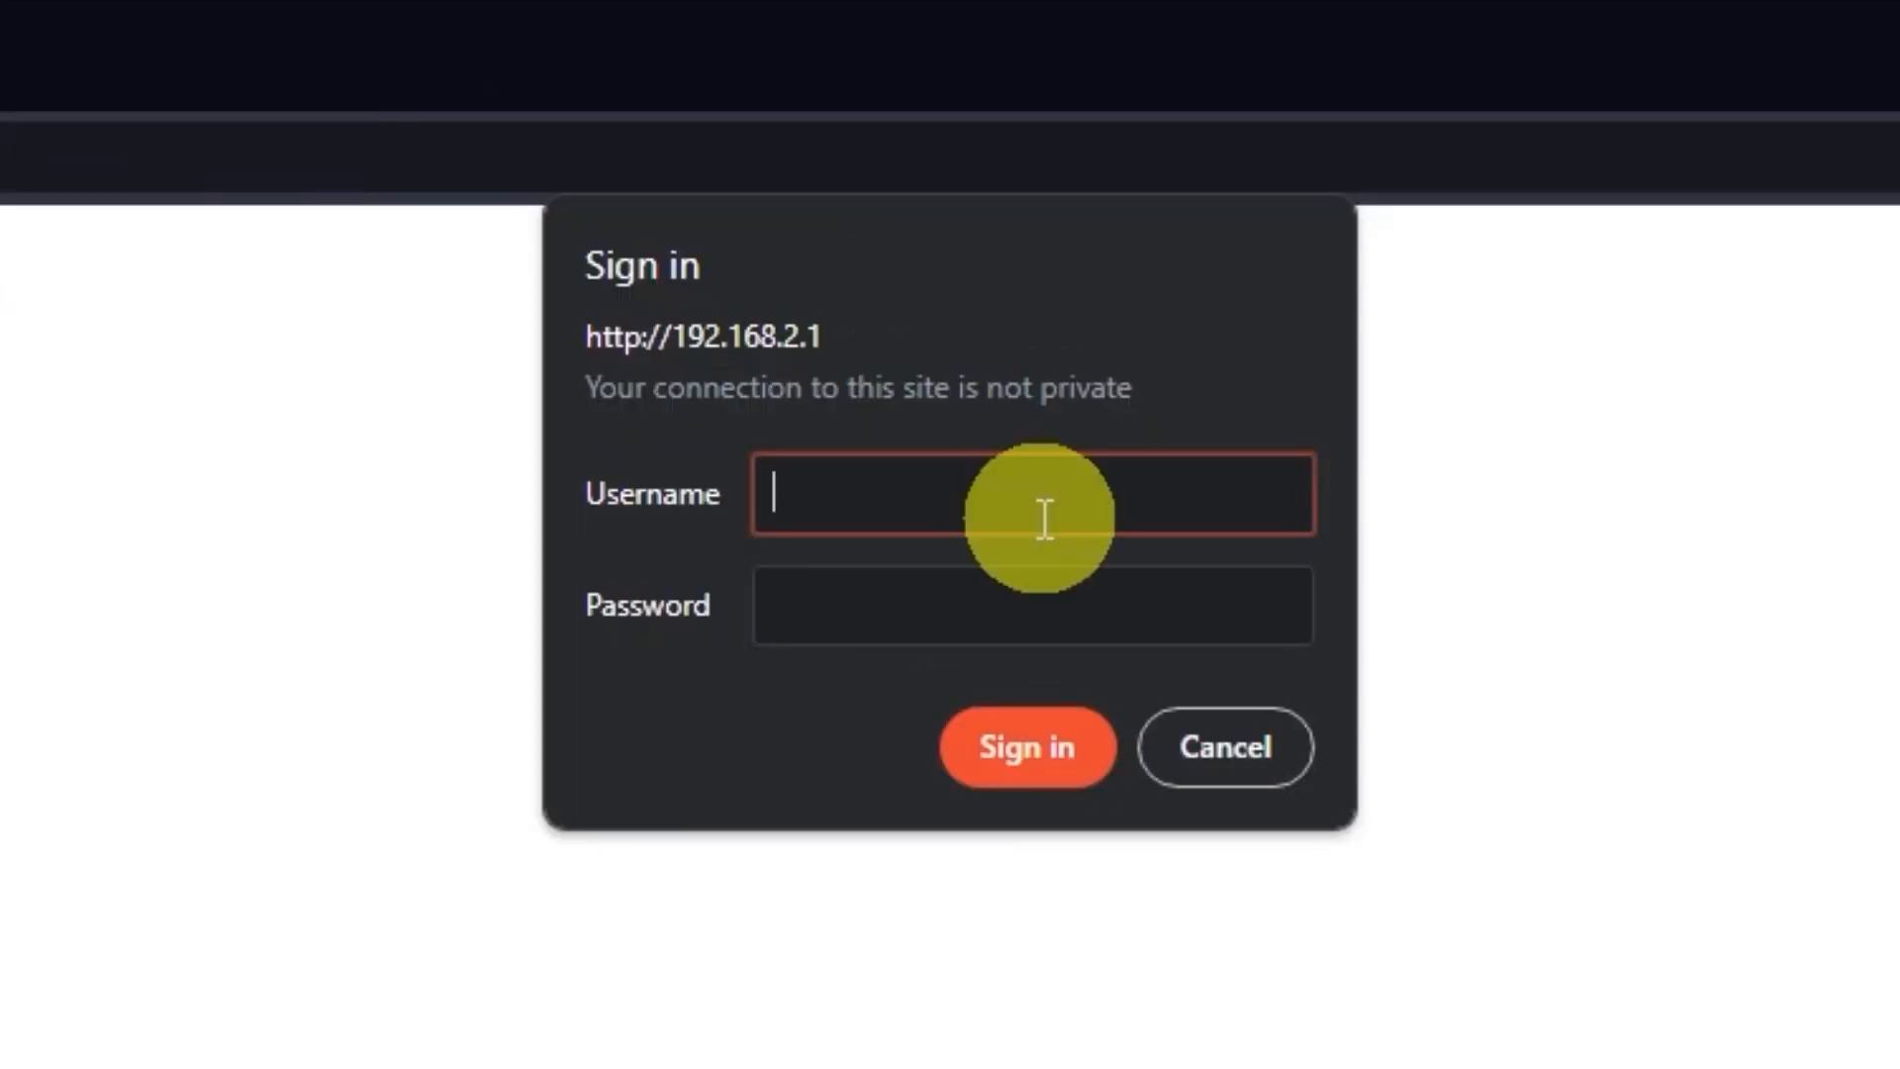
# - Sign in as admin with the router password and decline saving it
pyautogui.write('admin')
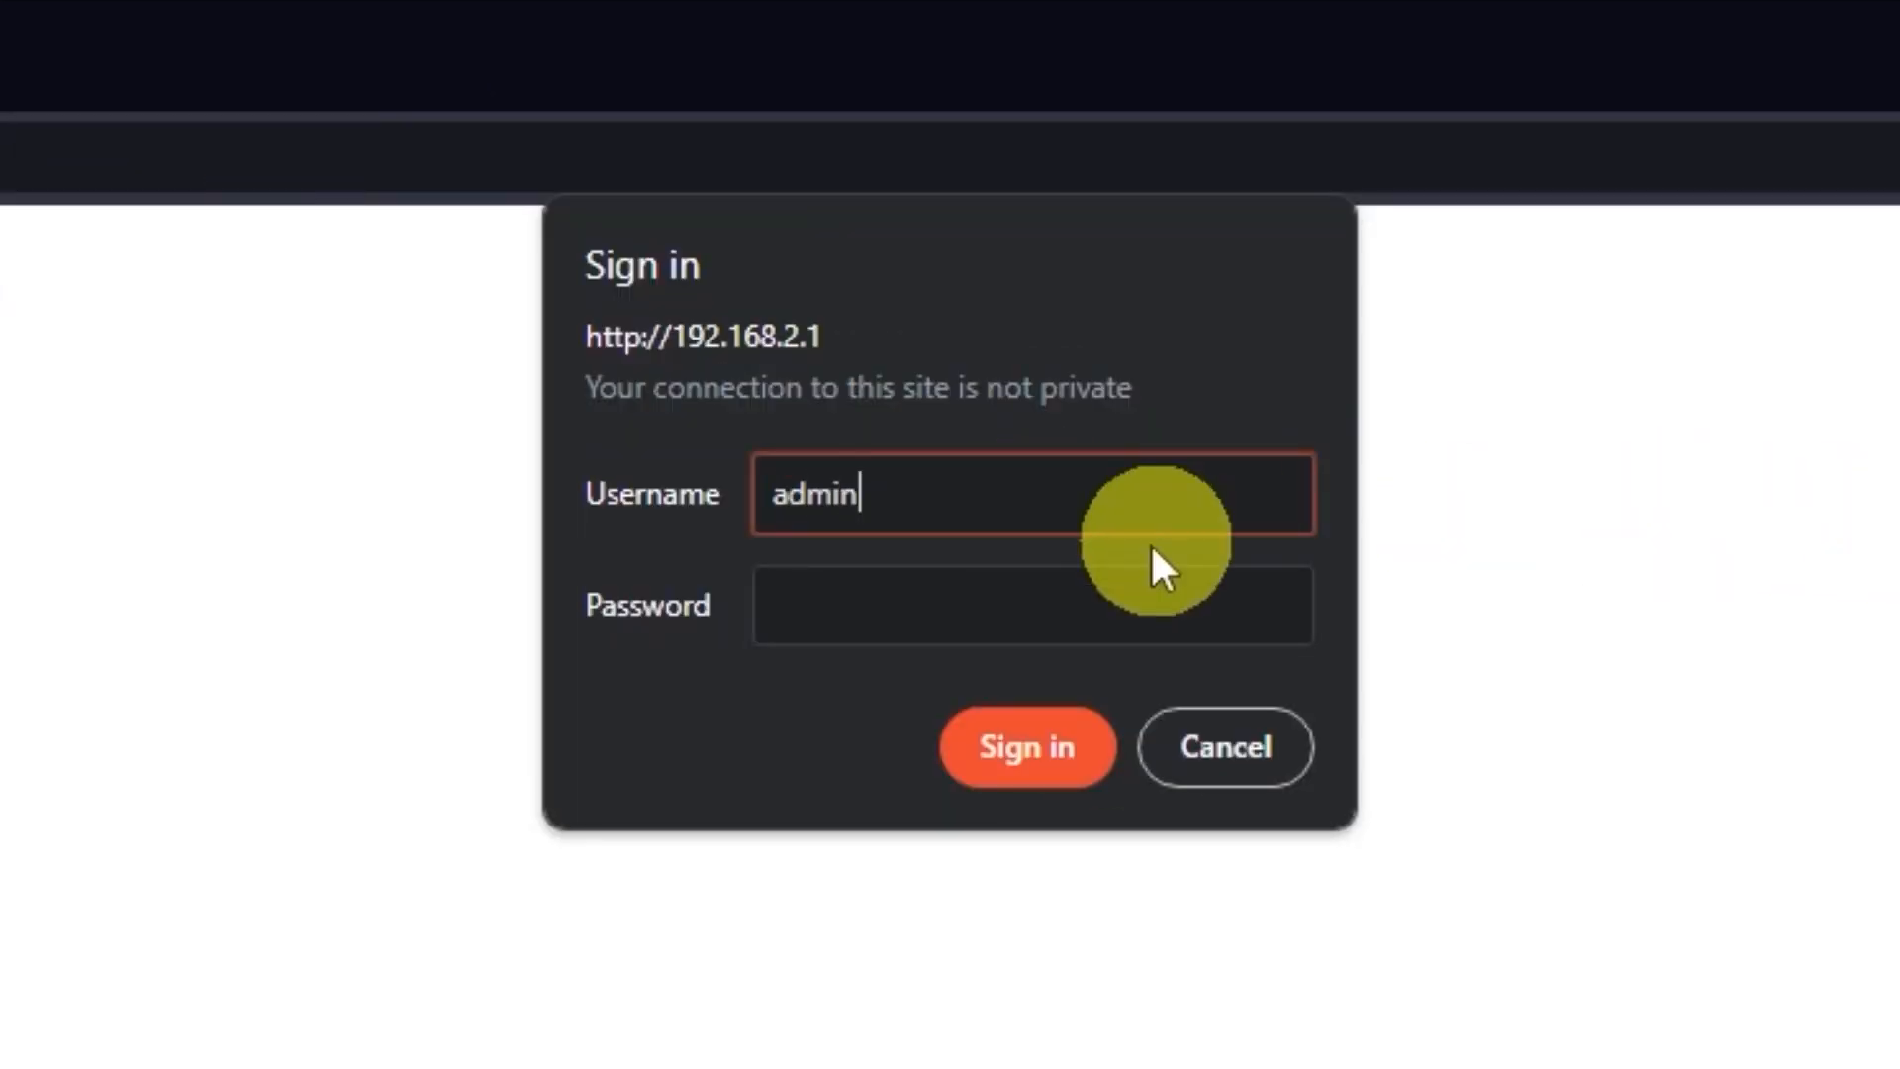
pyautogui.click(1081, 589)
pyautogui.write('*****')
pyautogui.click(1055, 745)
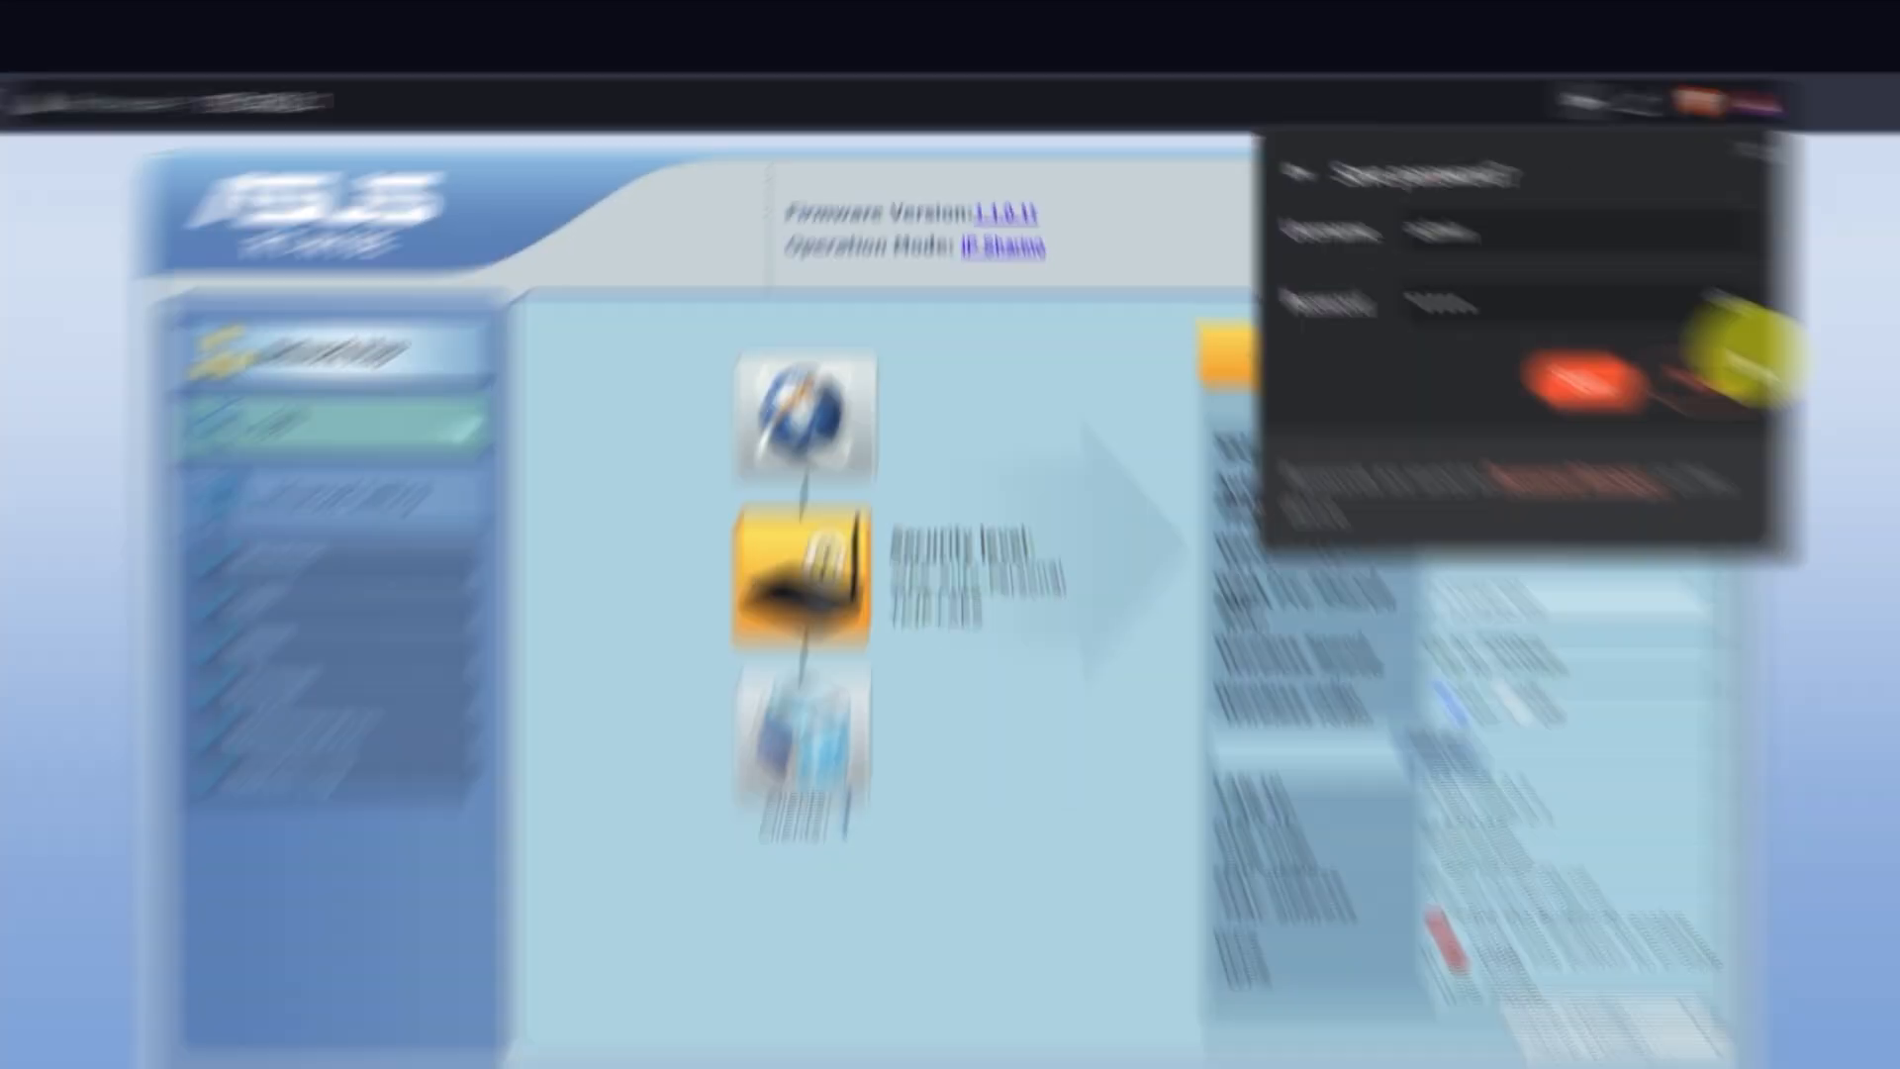
pyautogui.click(1725, 370)
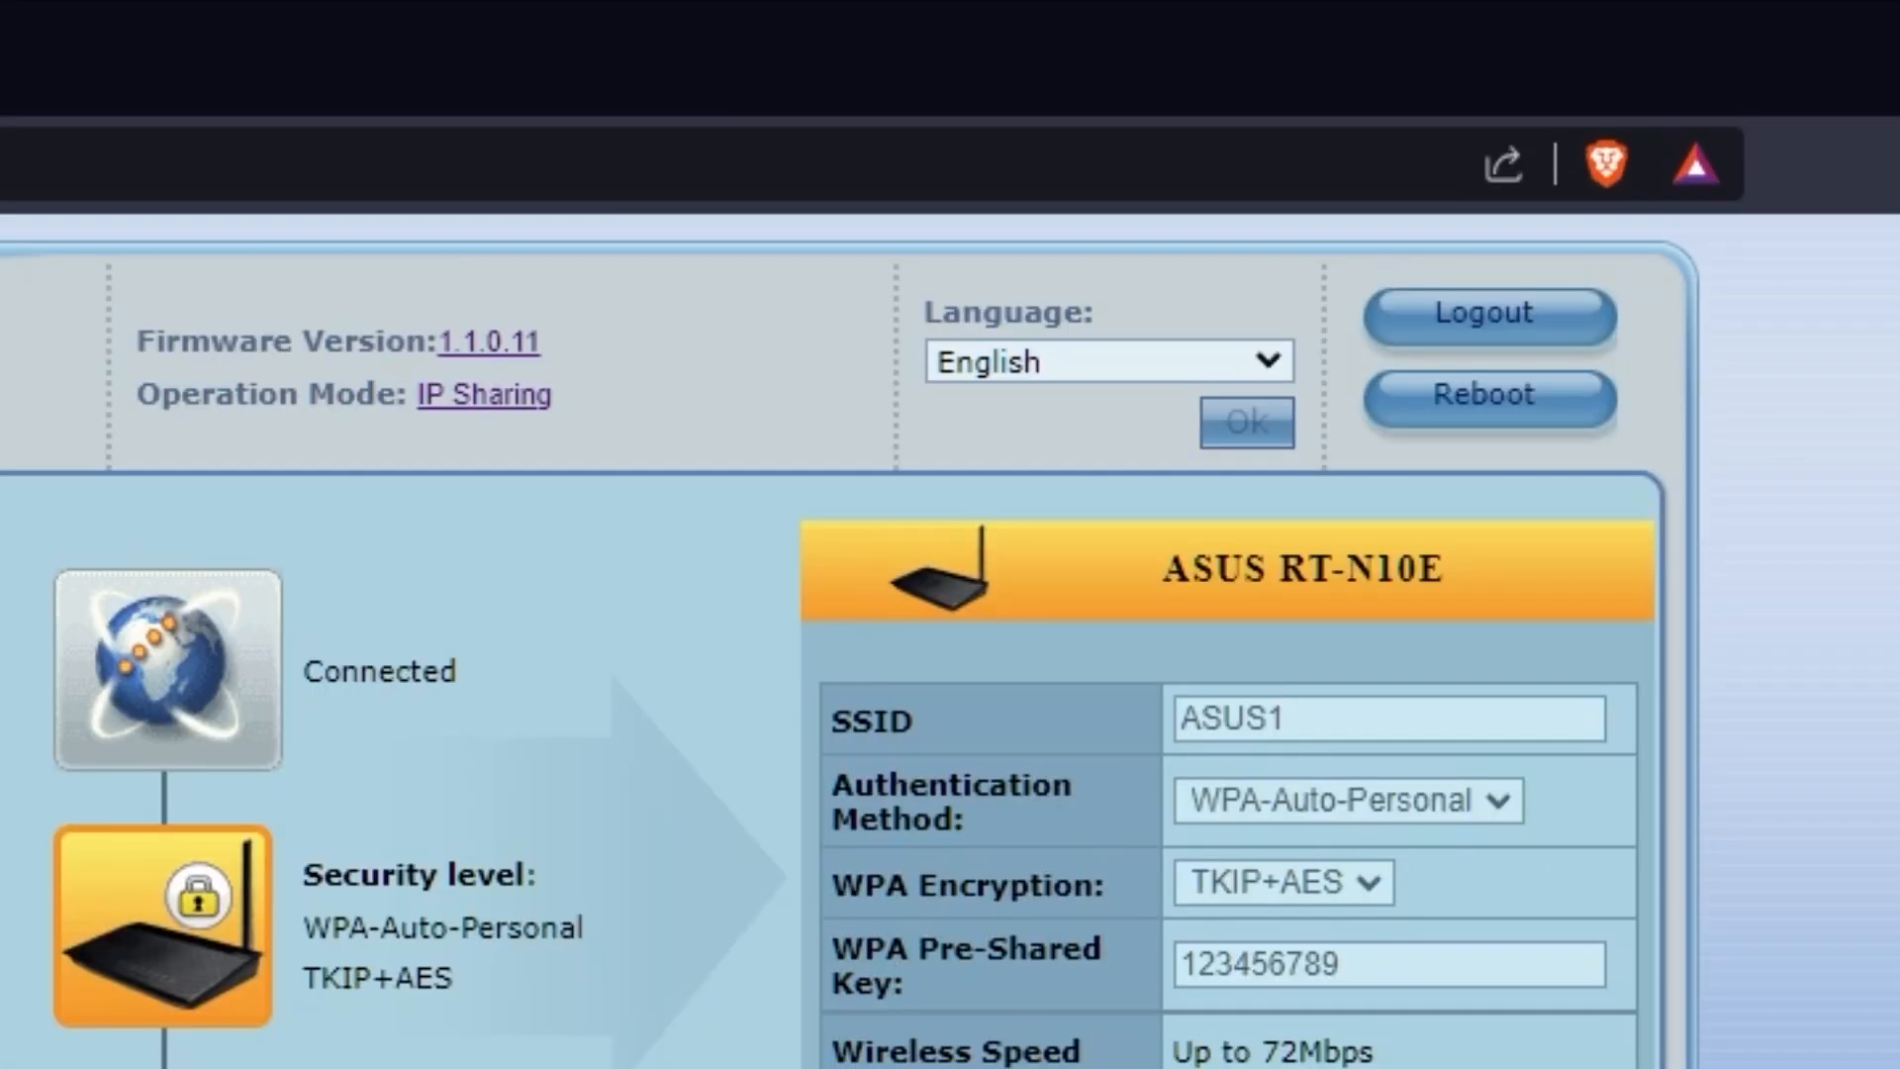
# - Reboot the router, confirming the prompt, then search 'h' to test the connection
pyautogui.click(1544, 416)
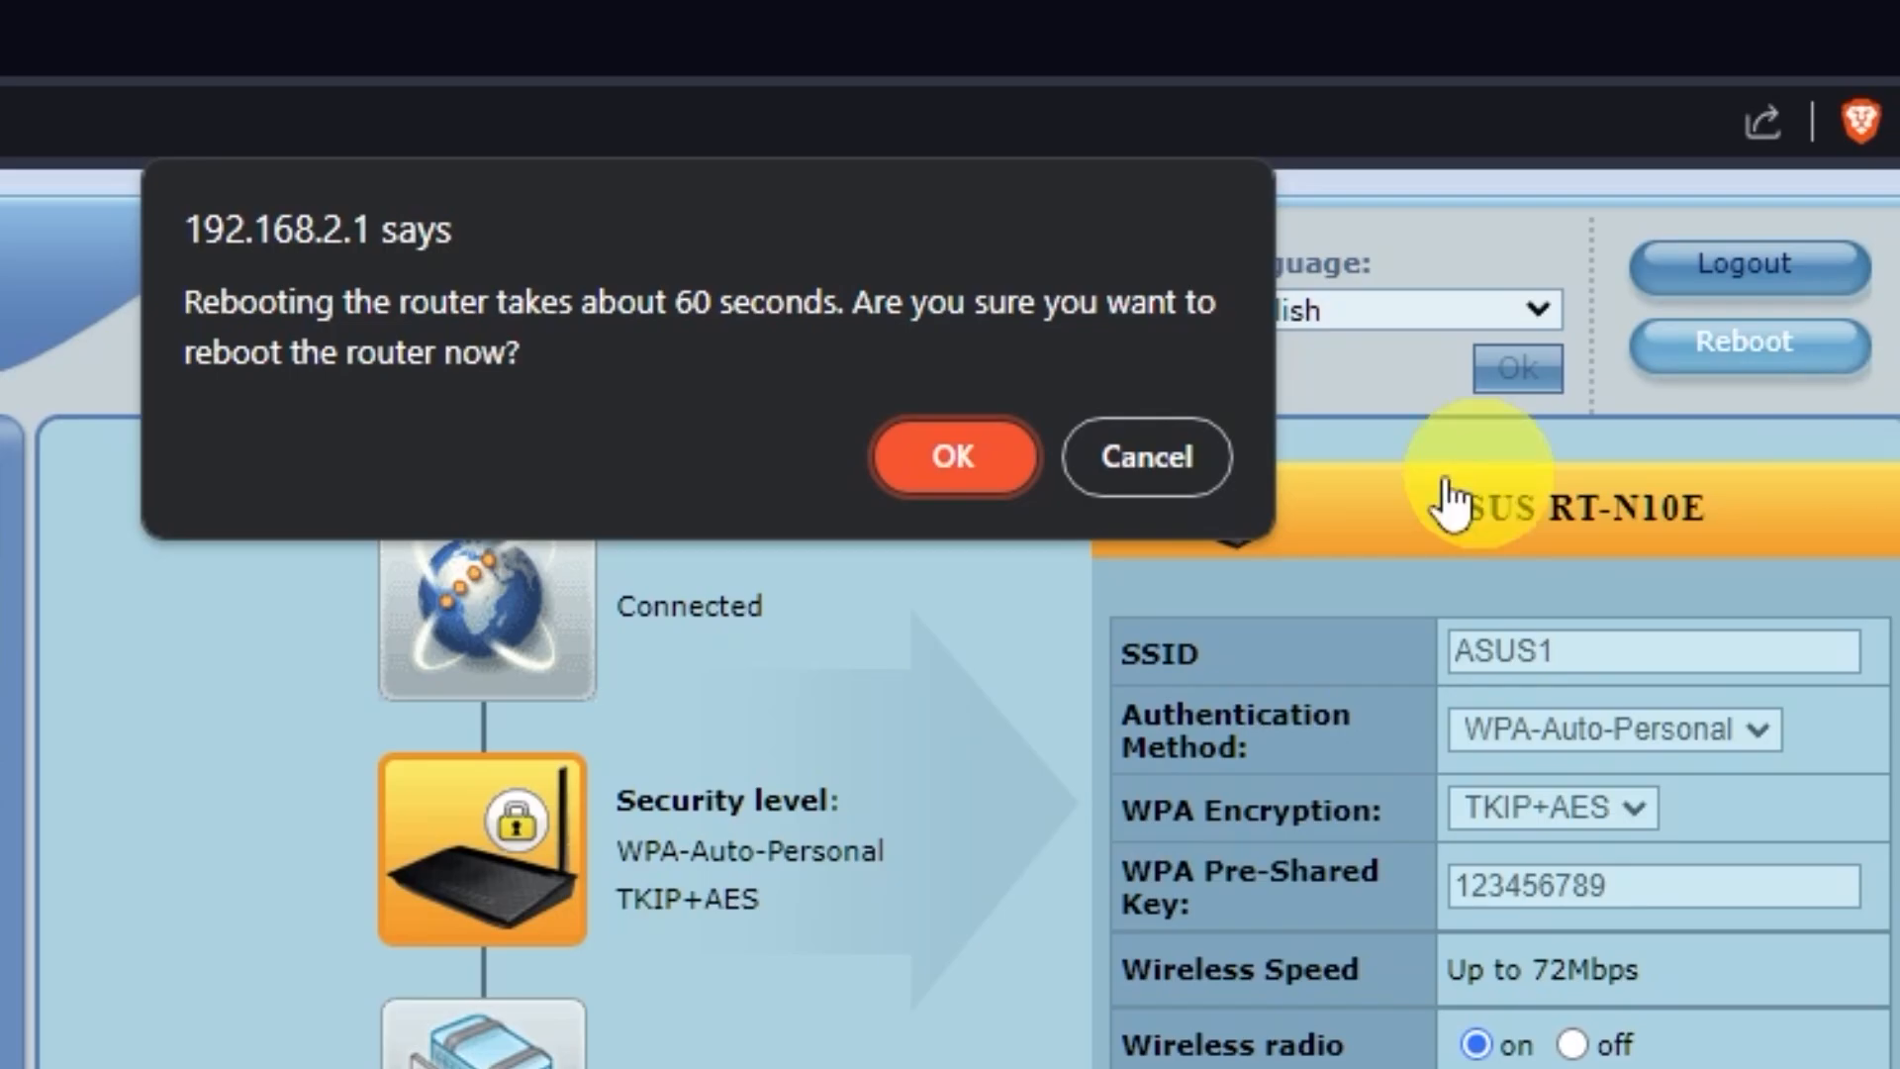
pyautogui.click(707, 540)
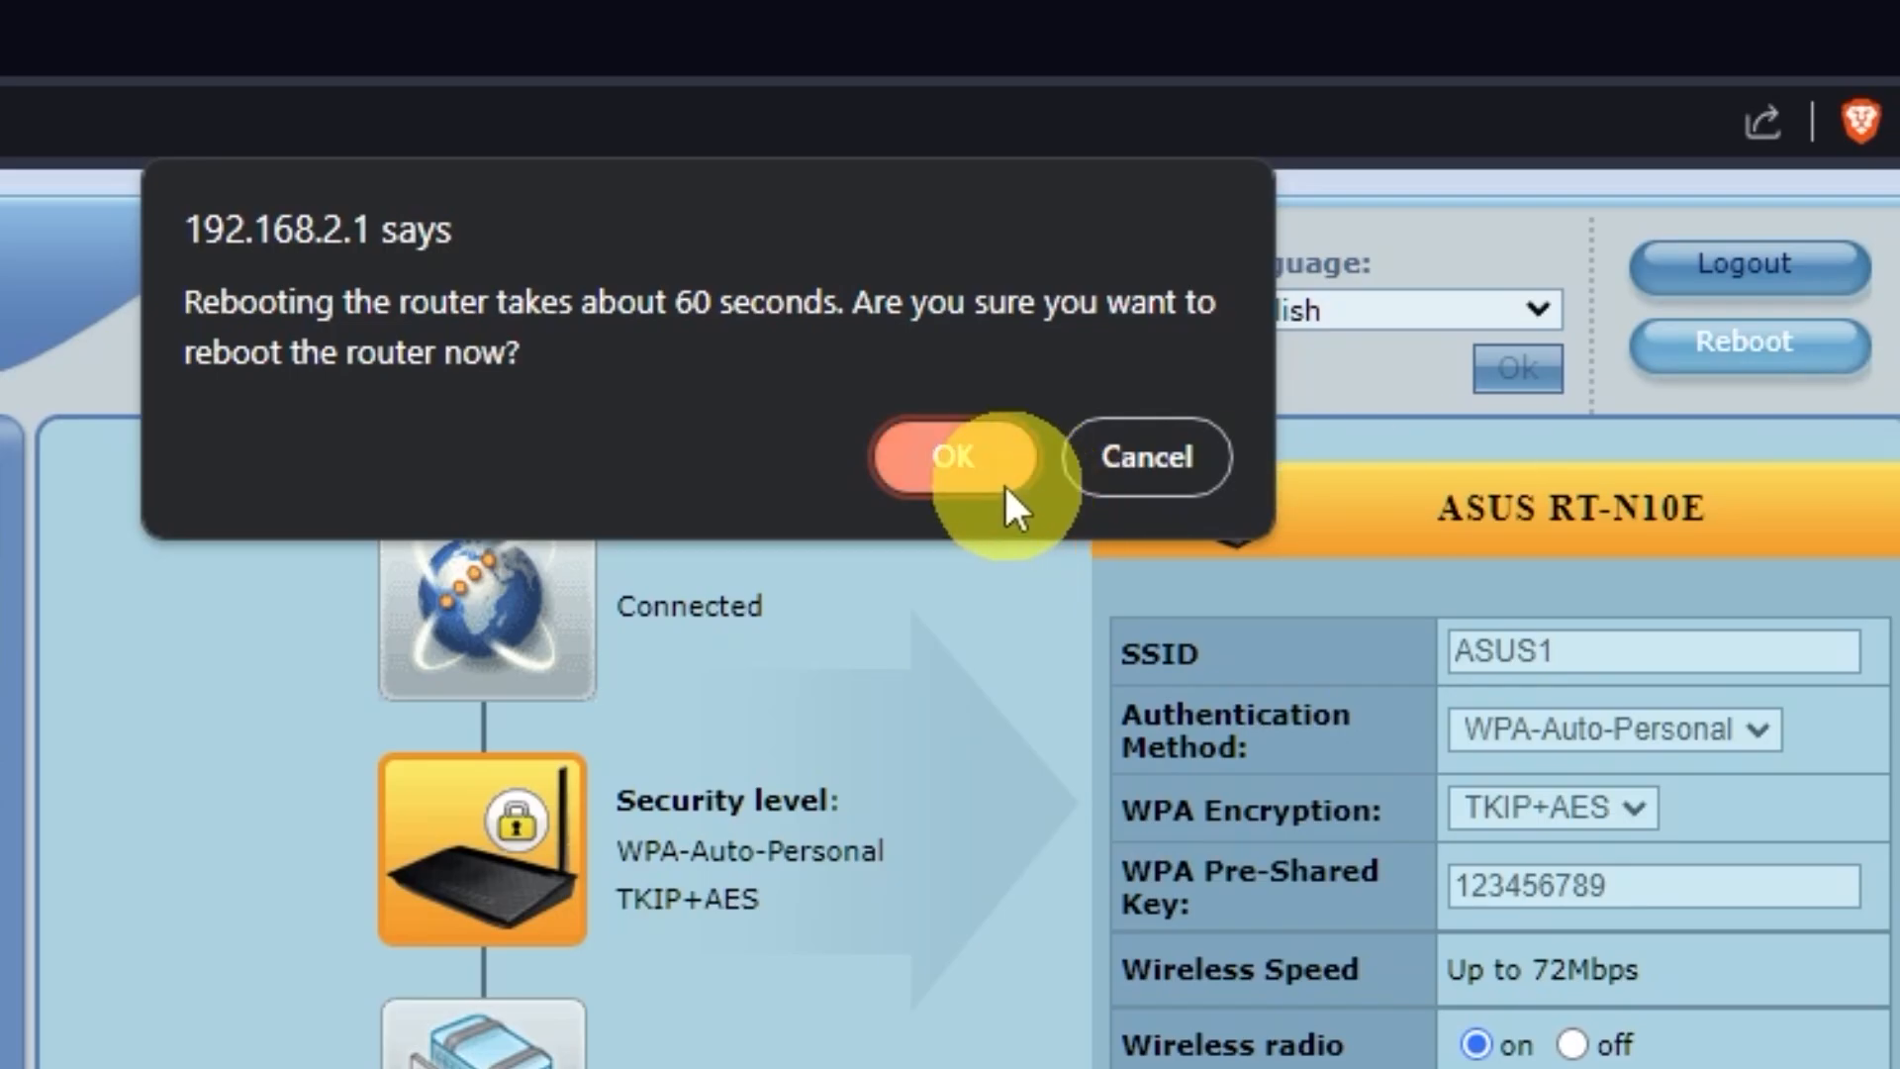
pyautogui.click(956, 461)
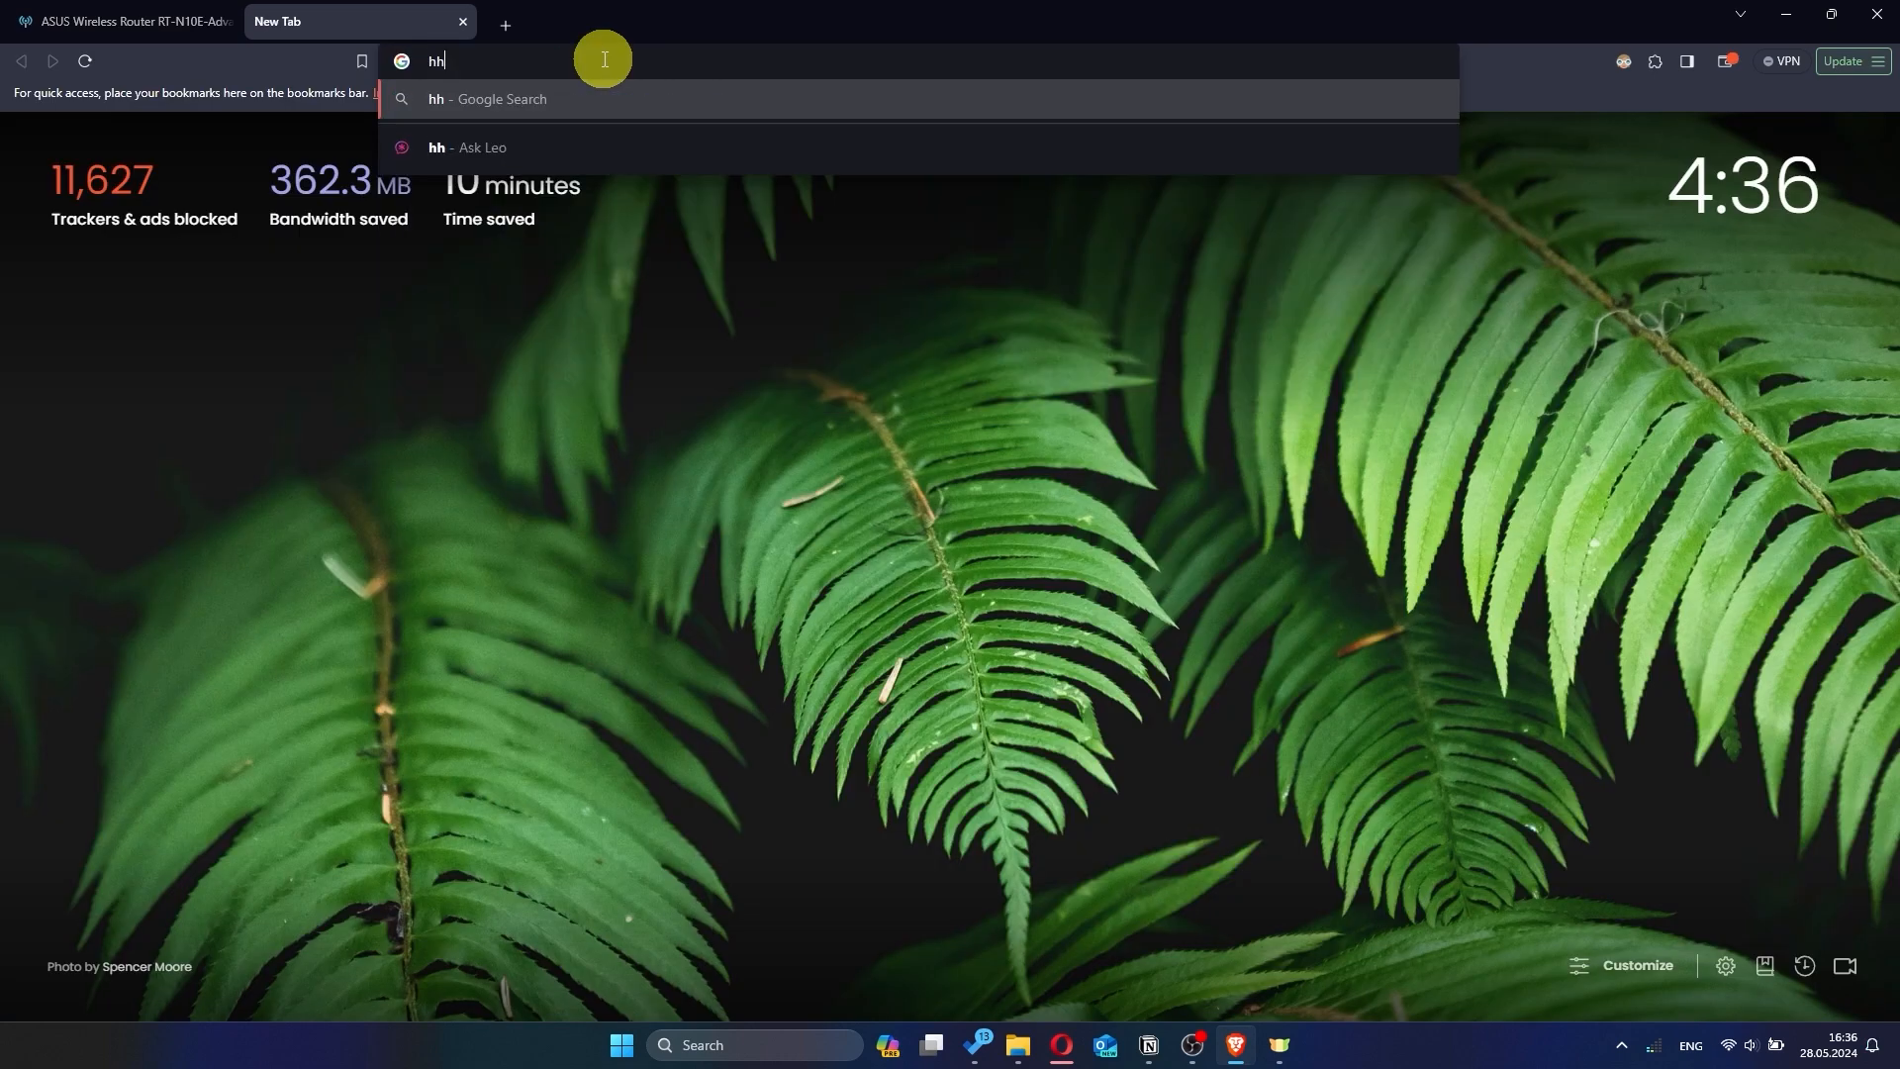
pyautogui.write('hh')
pyautogui.press('Return')
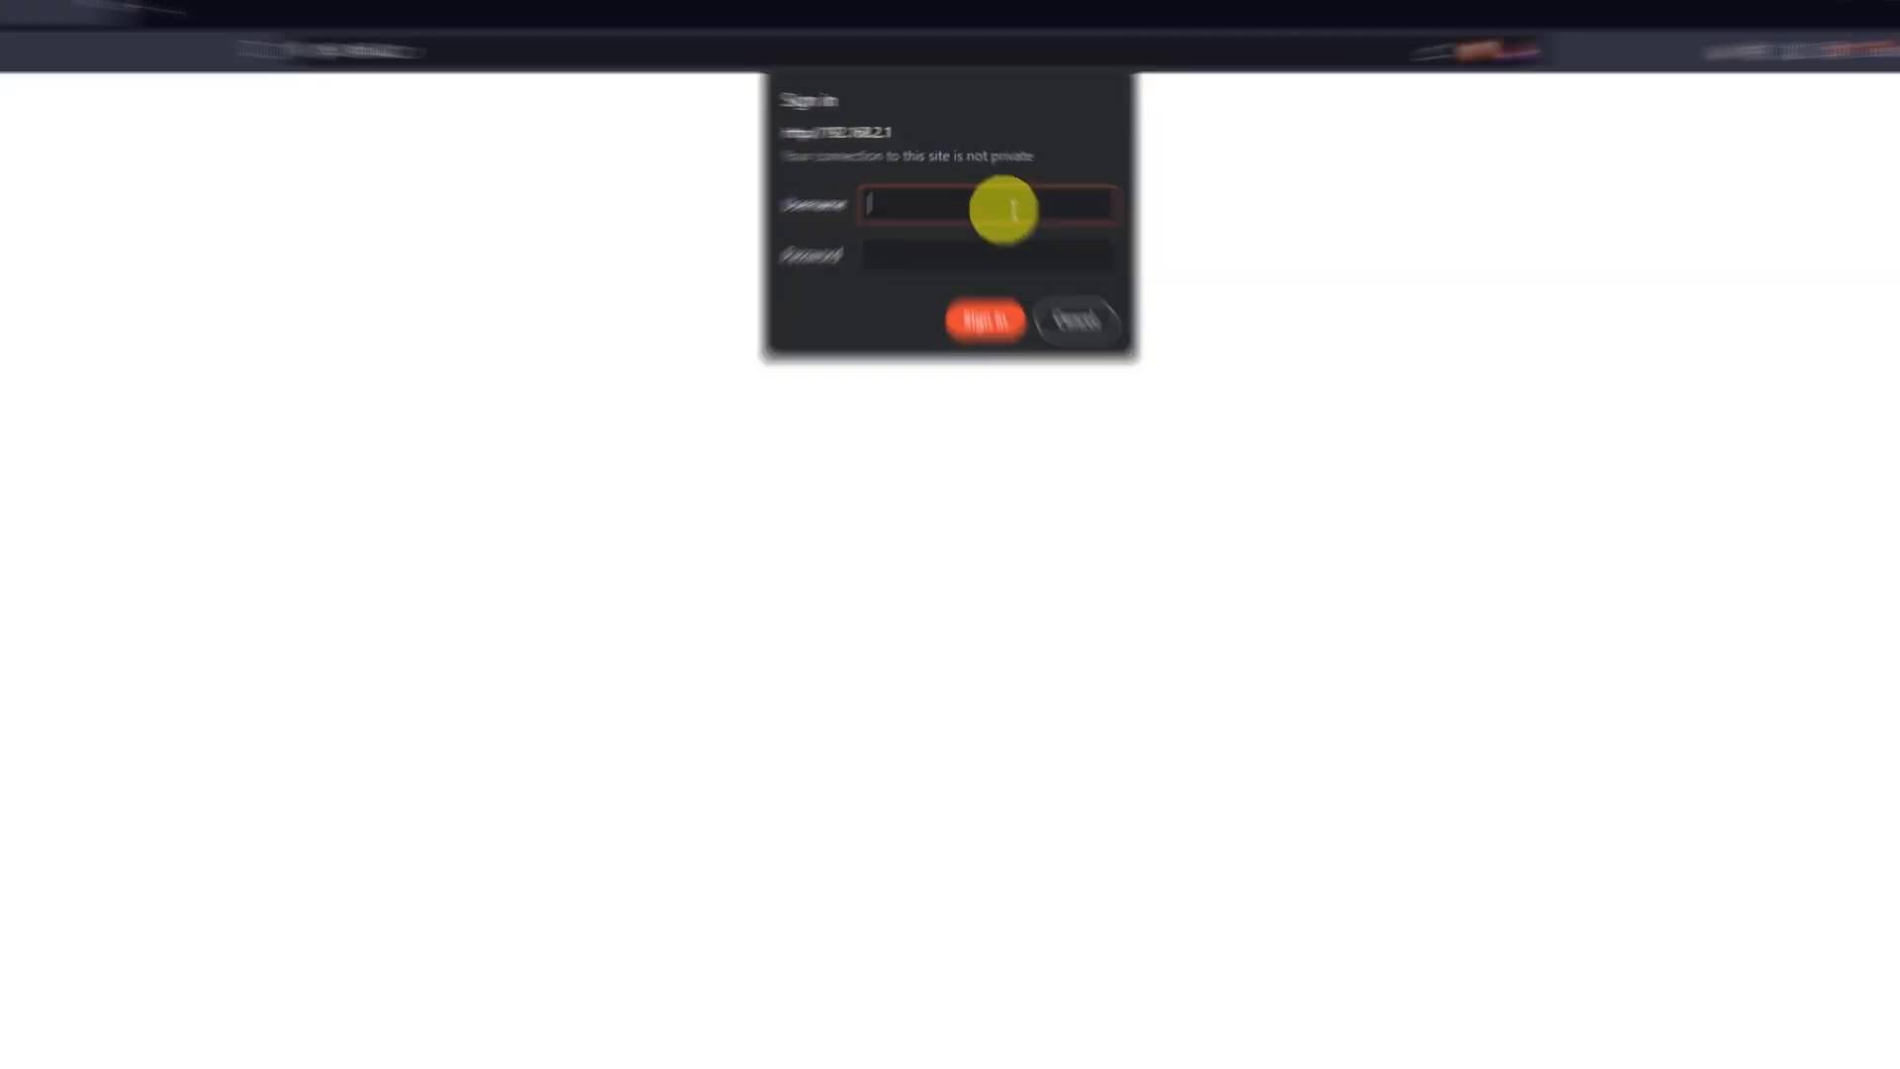
# - Sign back in as admin and decline saving the password
pyautogui.write('admin')
pyautogui.click(1098, 374)
pyautogui.write('admin')
pyautogui.click(1034, 500)
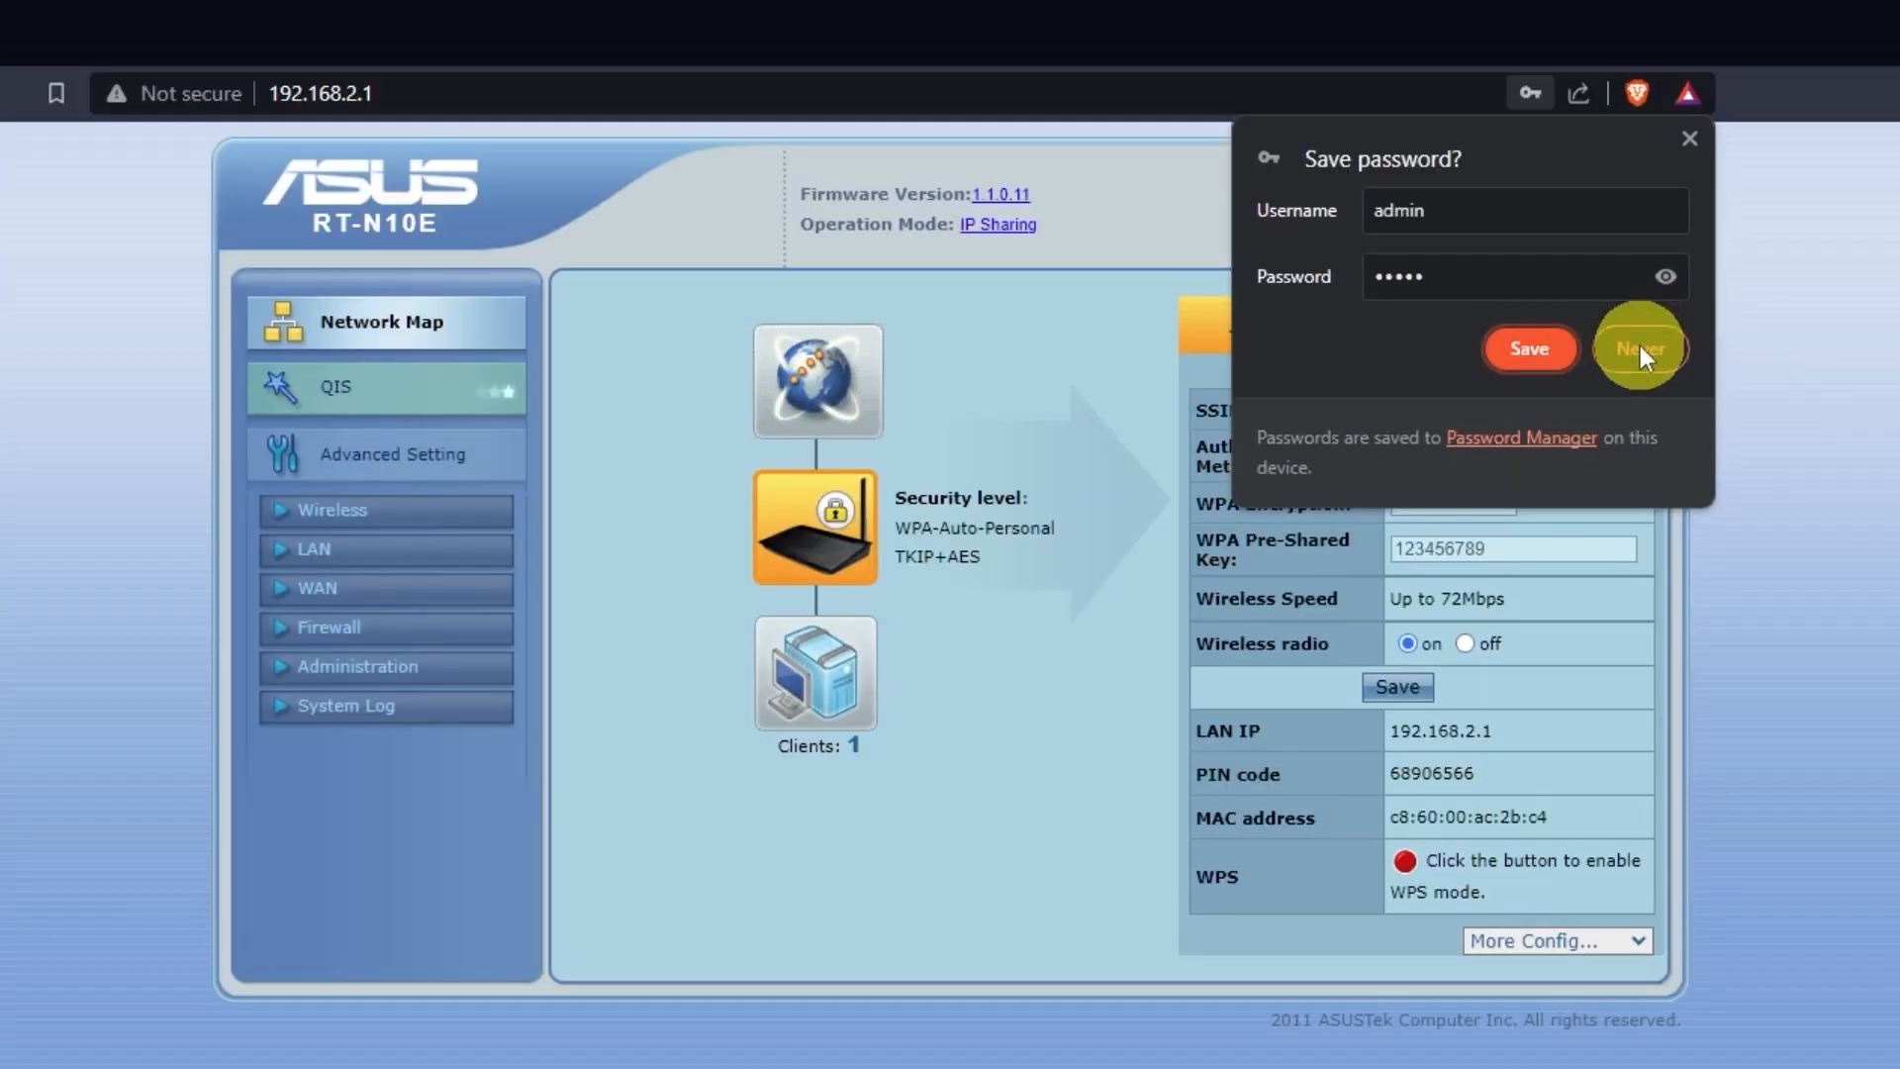
pyautogui.click(1641, 349)
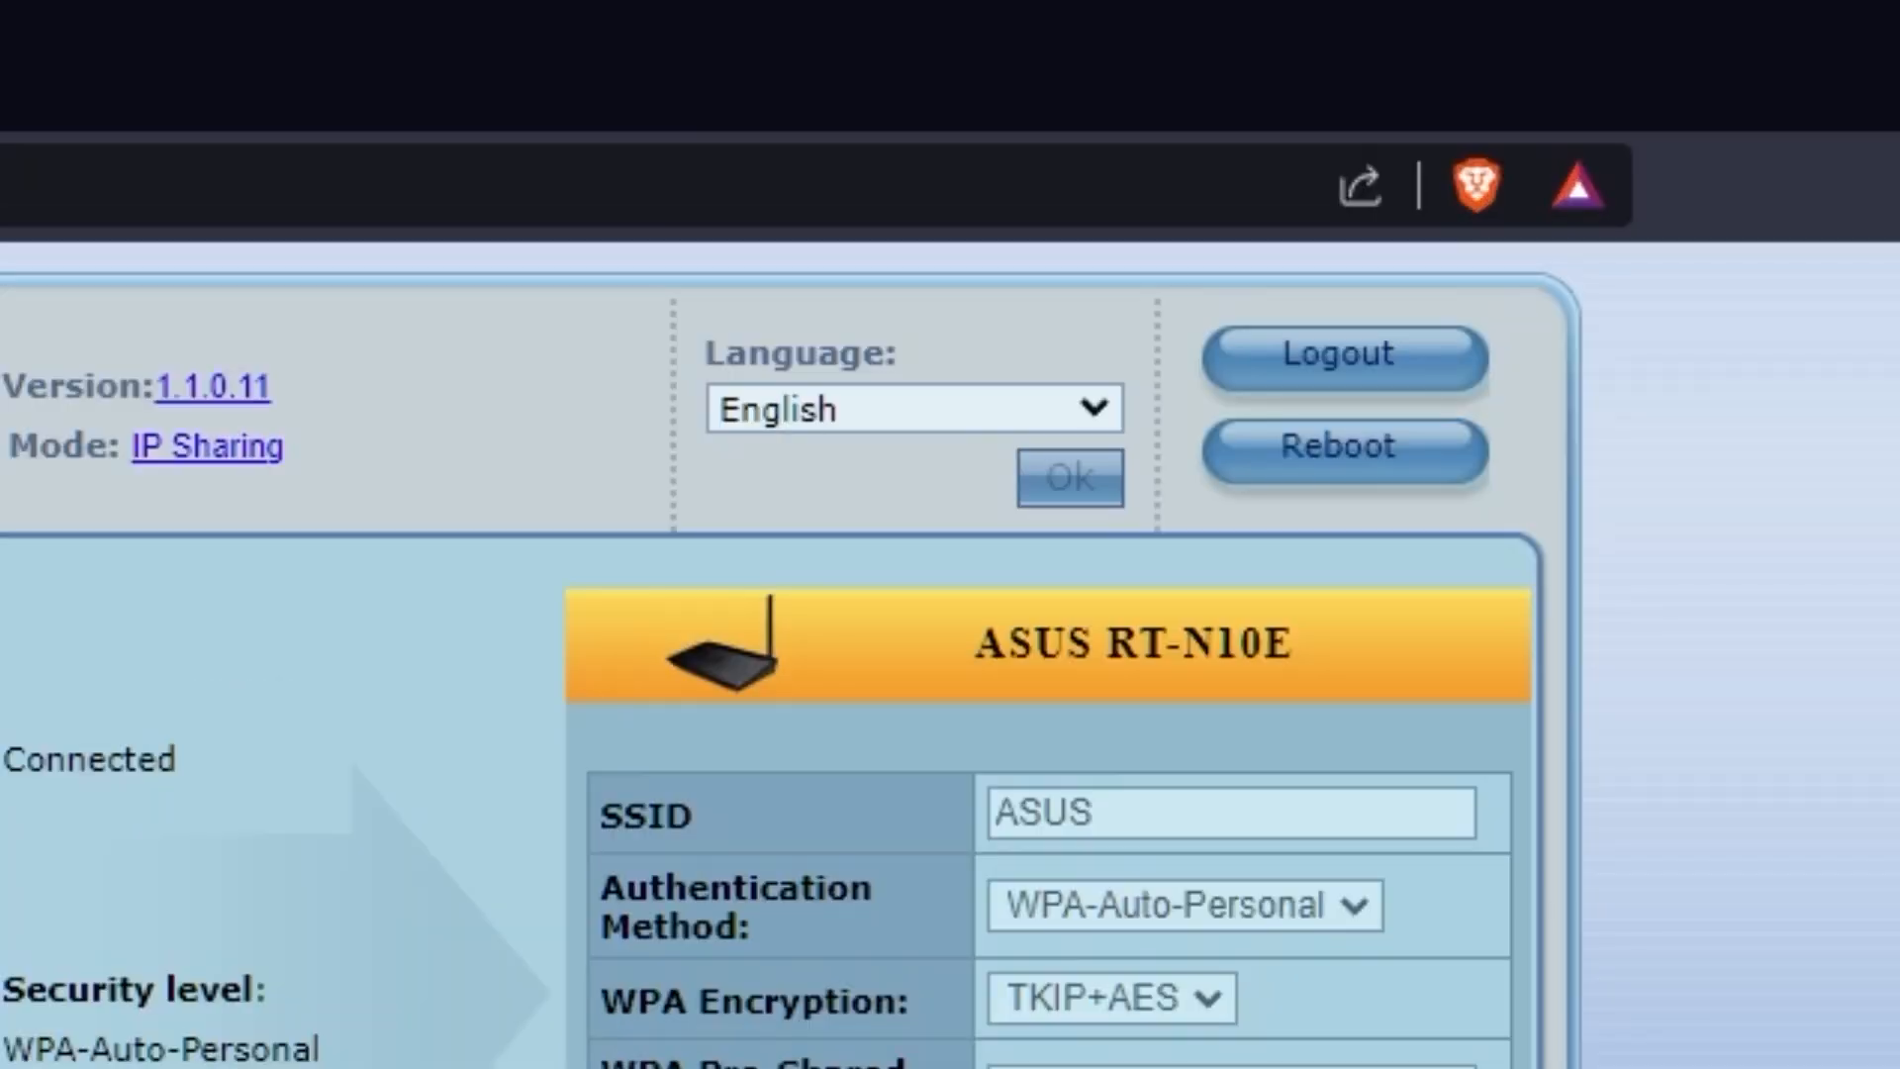
# - Keep the interface language as English and open the WAN internet connection settings
pyautogui.click(1097, 408)
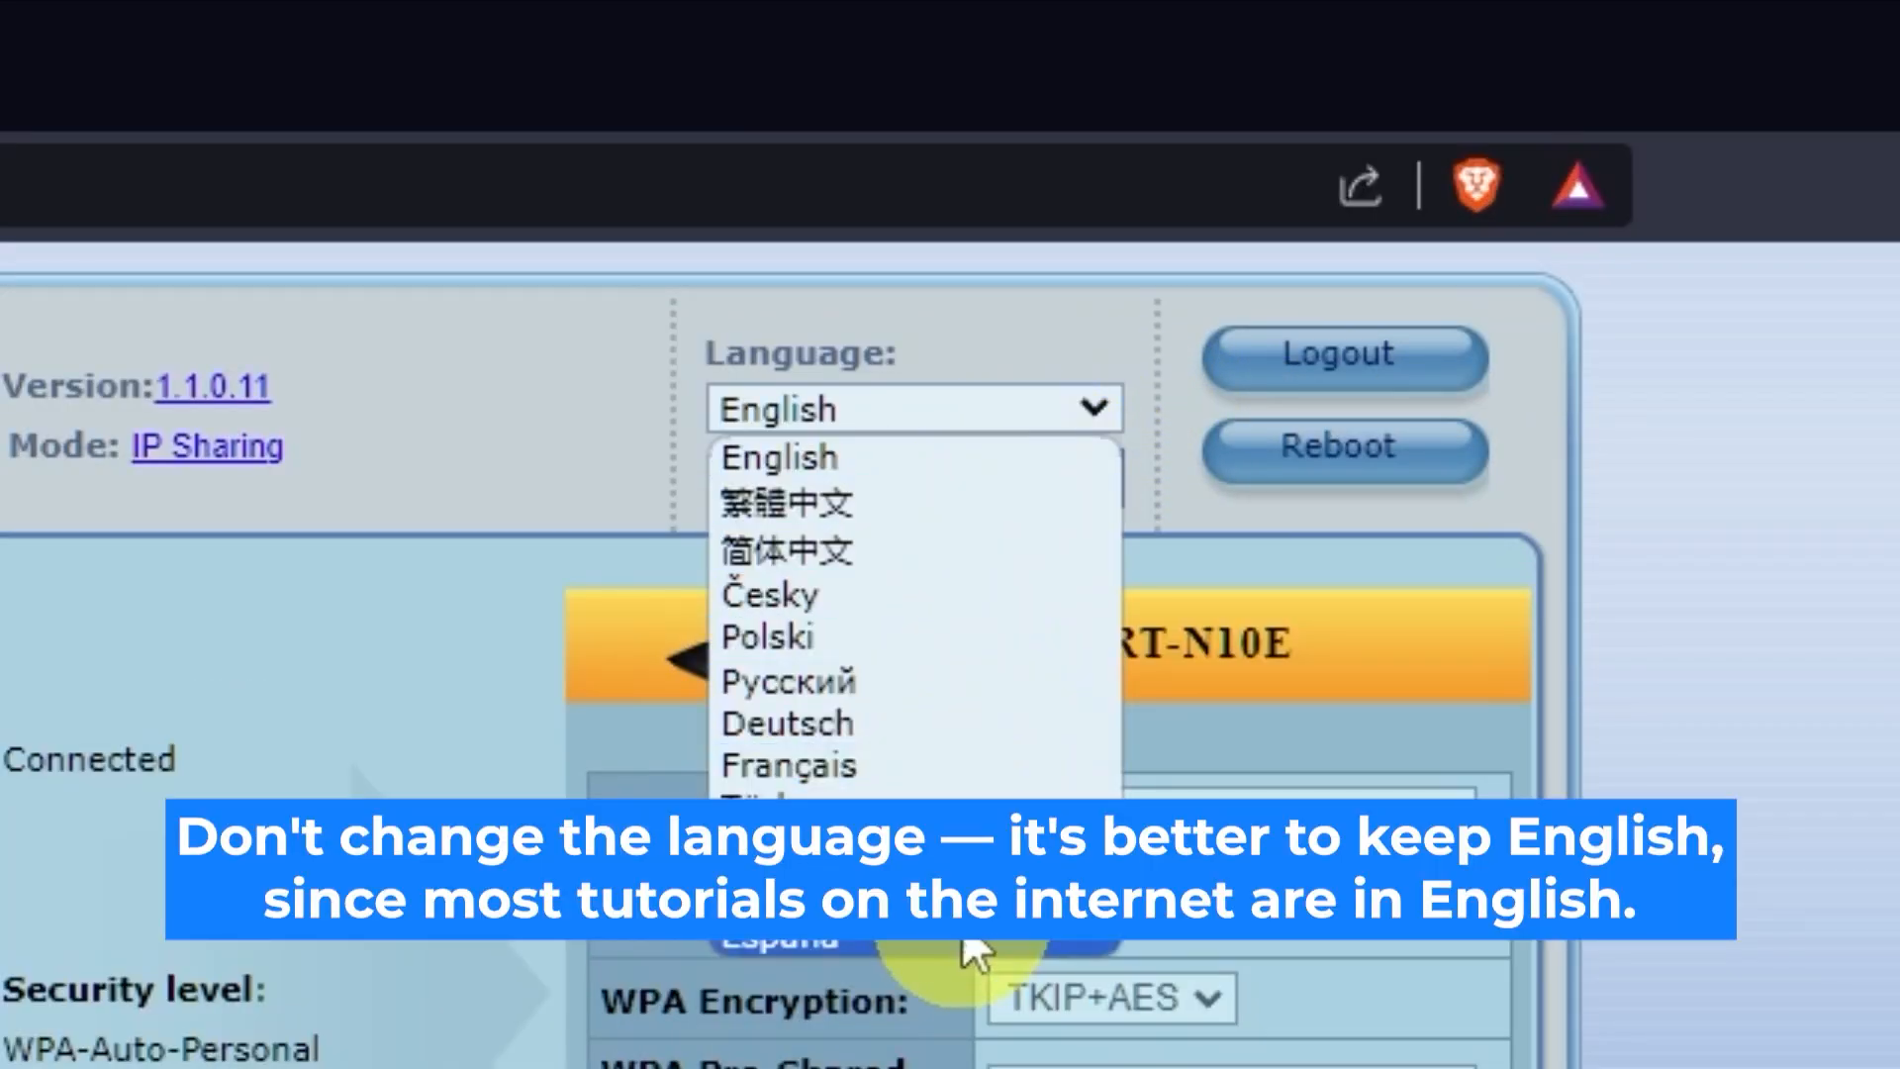
pyautogui.click(1109, 408)
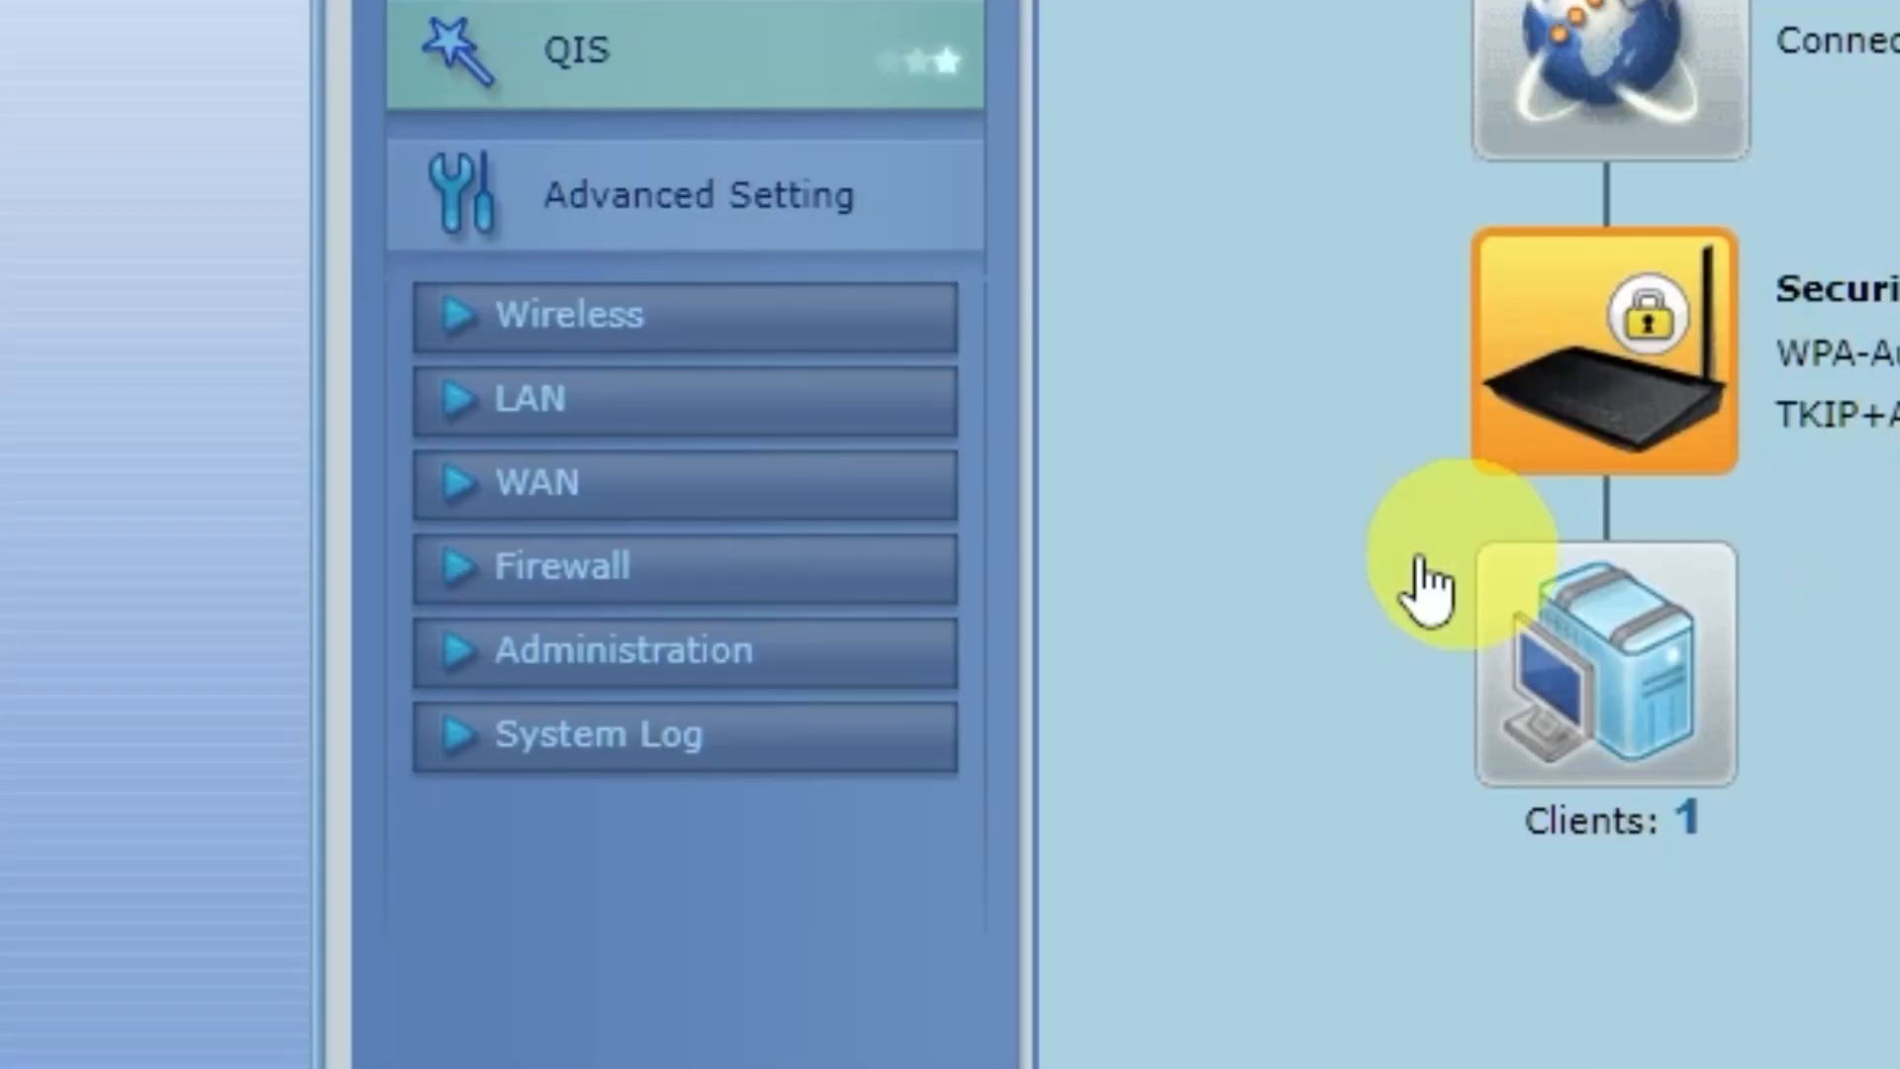
pyautogui.click(644, 504)
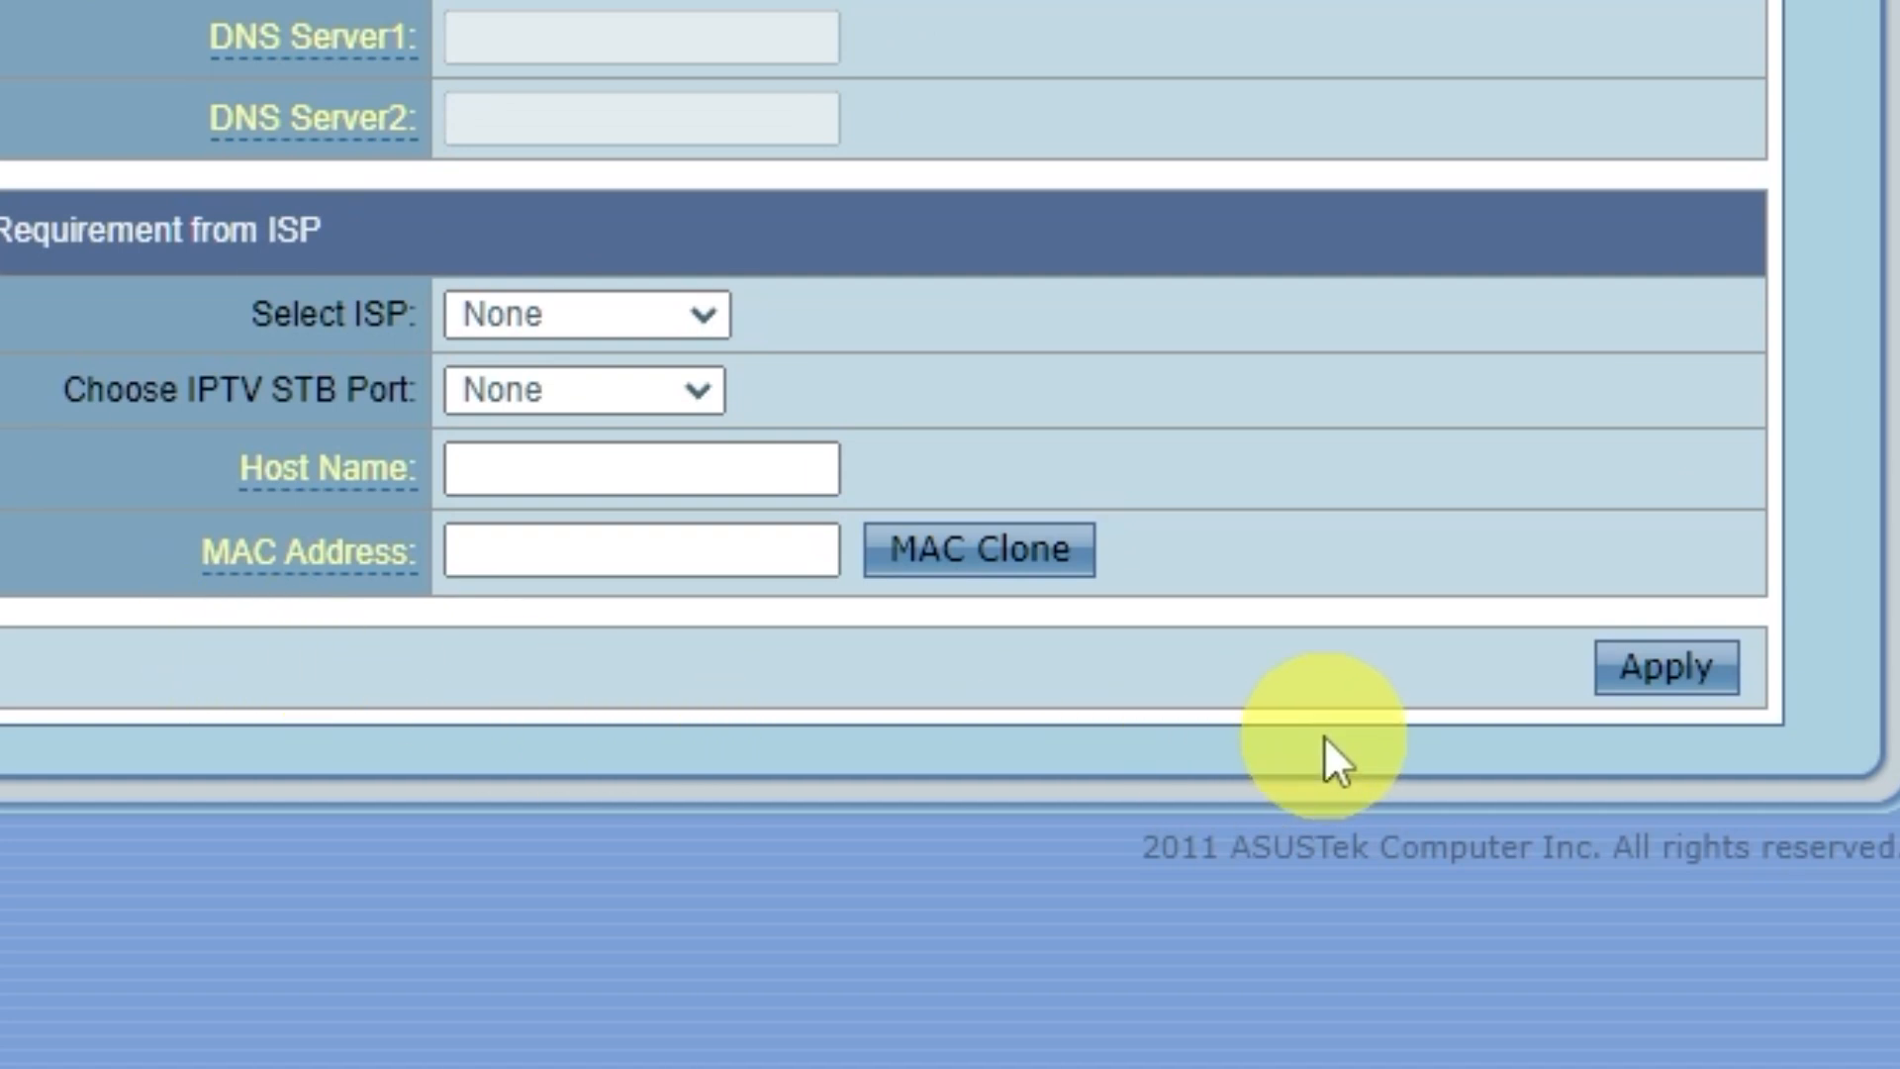
pyautogui.click(1049, 557)
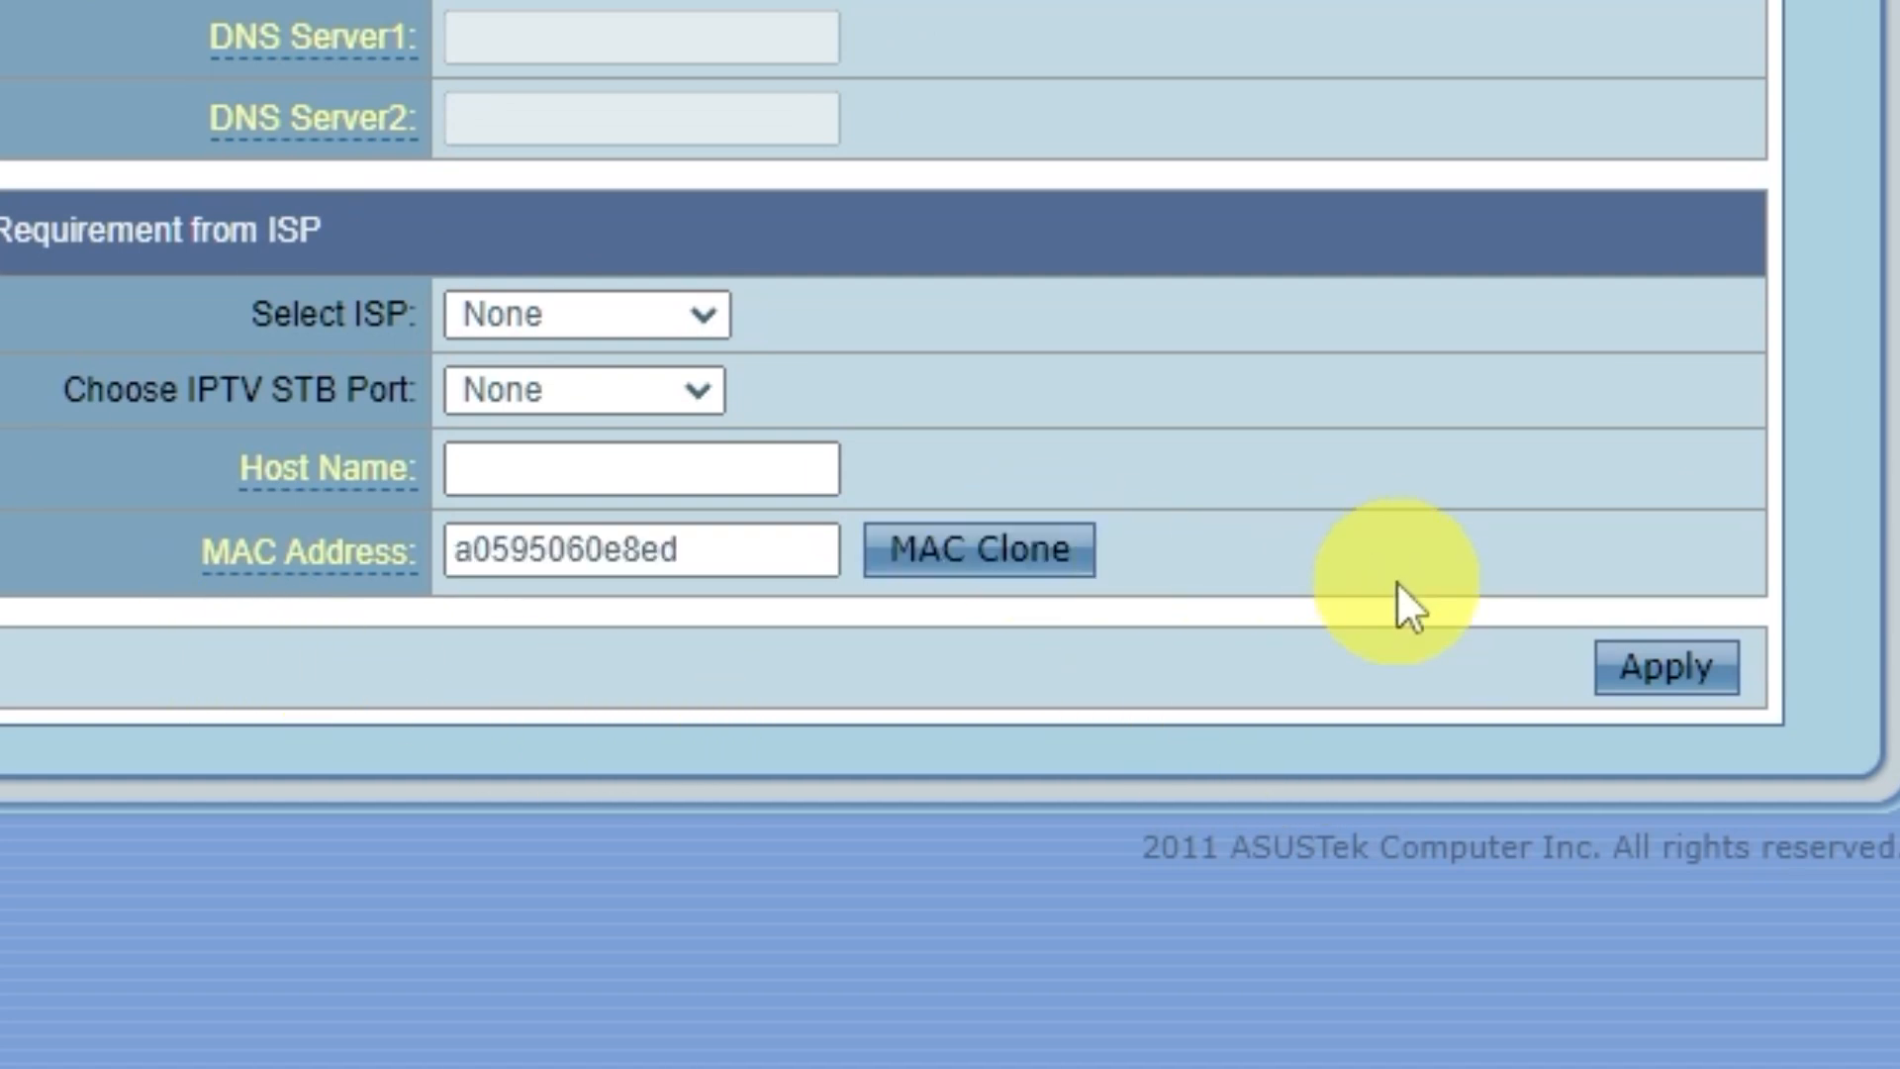
pyautogui.click(1722, 675)
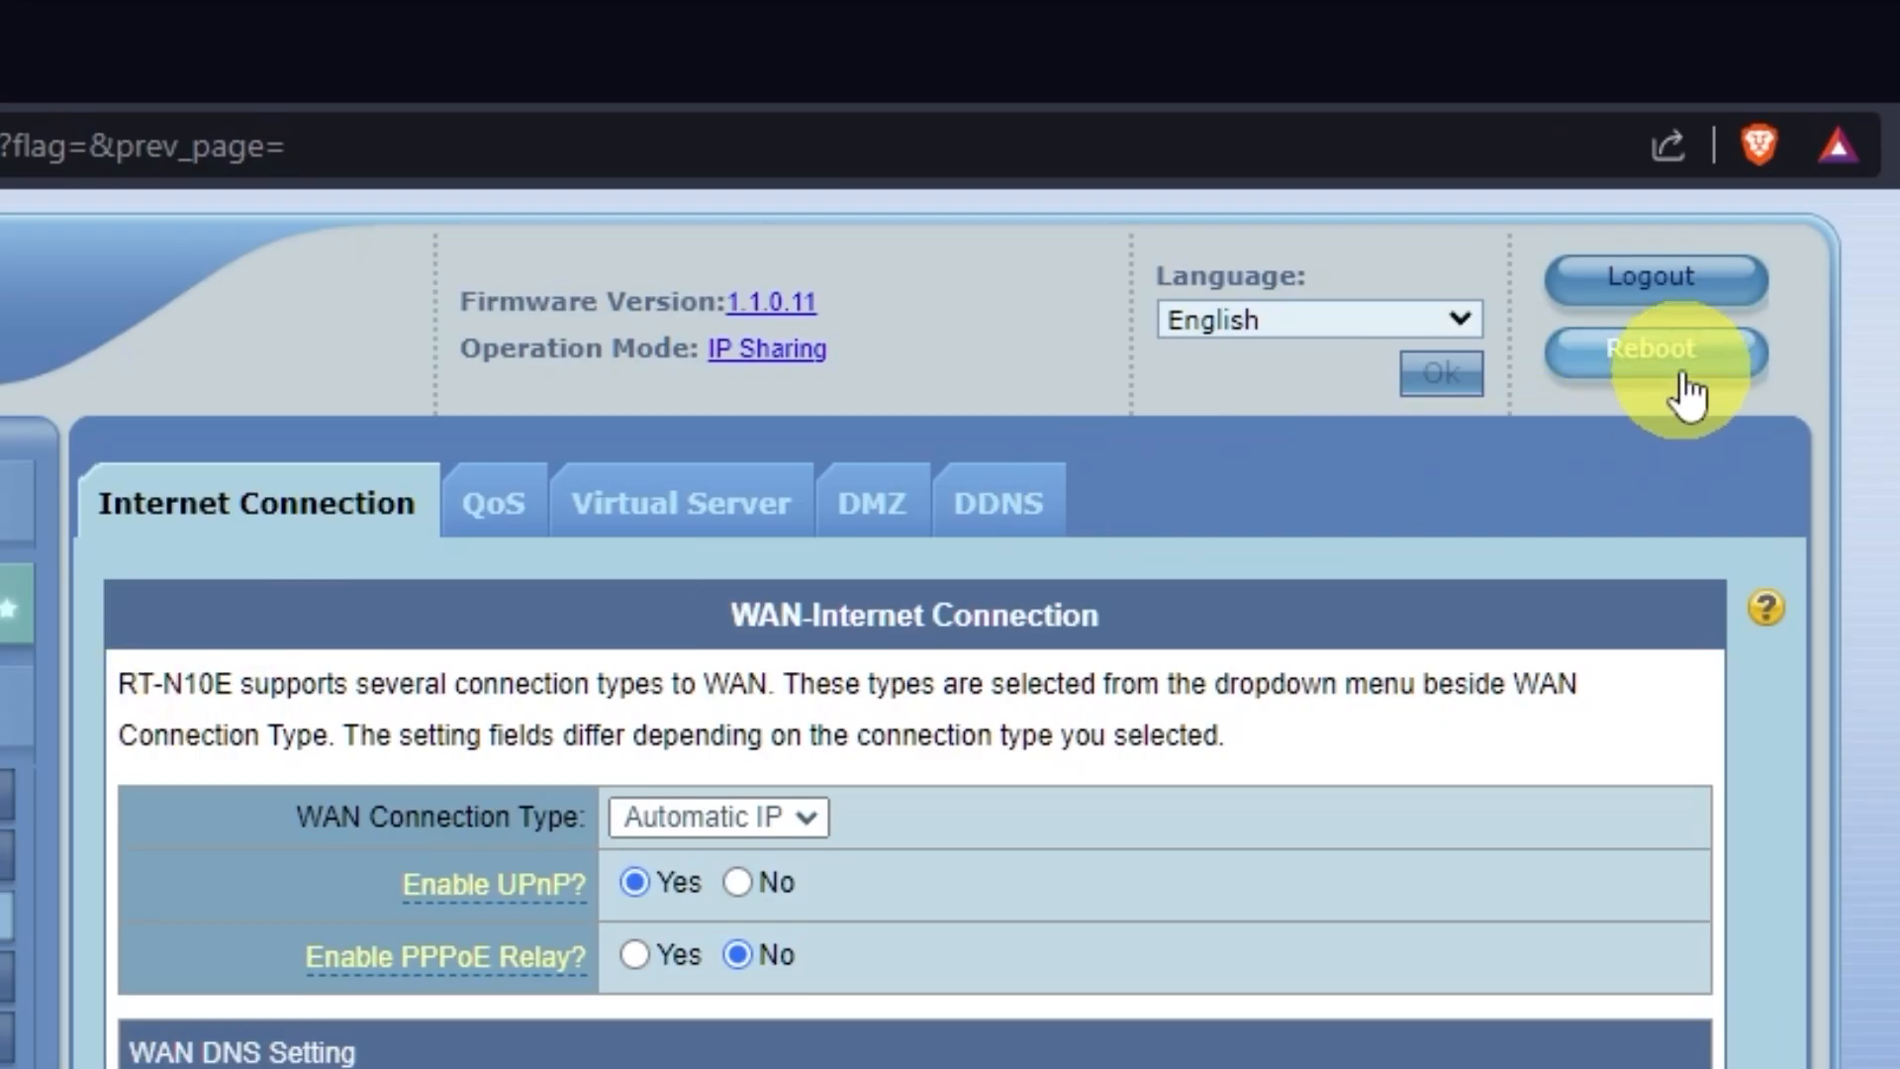
pyautogui.click(1682, 374)
pyautogui.click(965, 455)
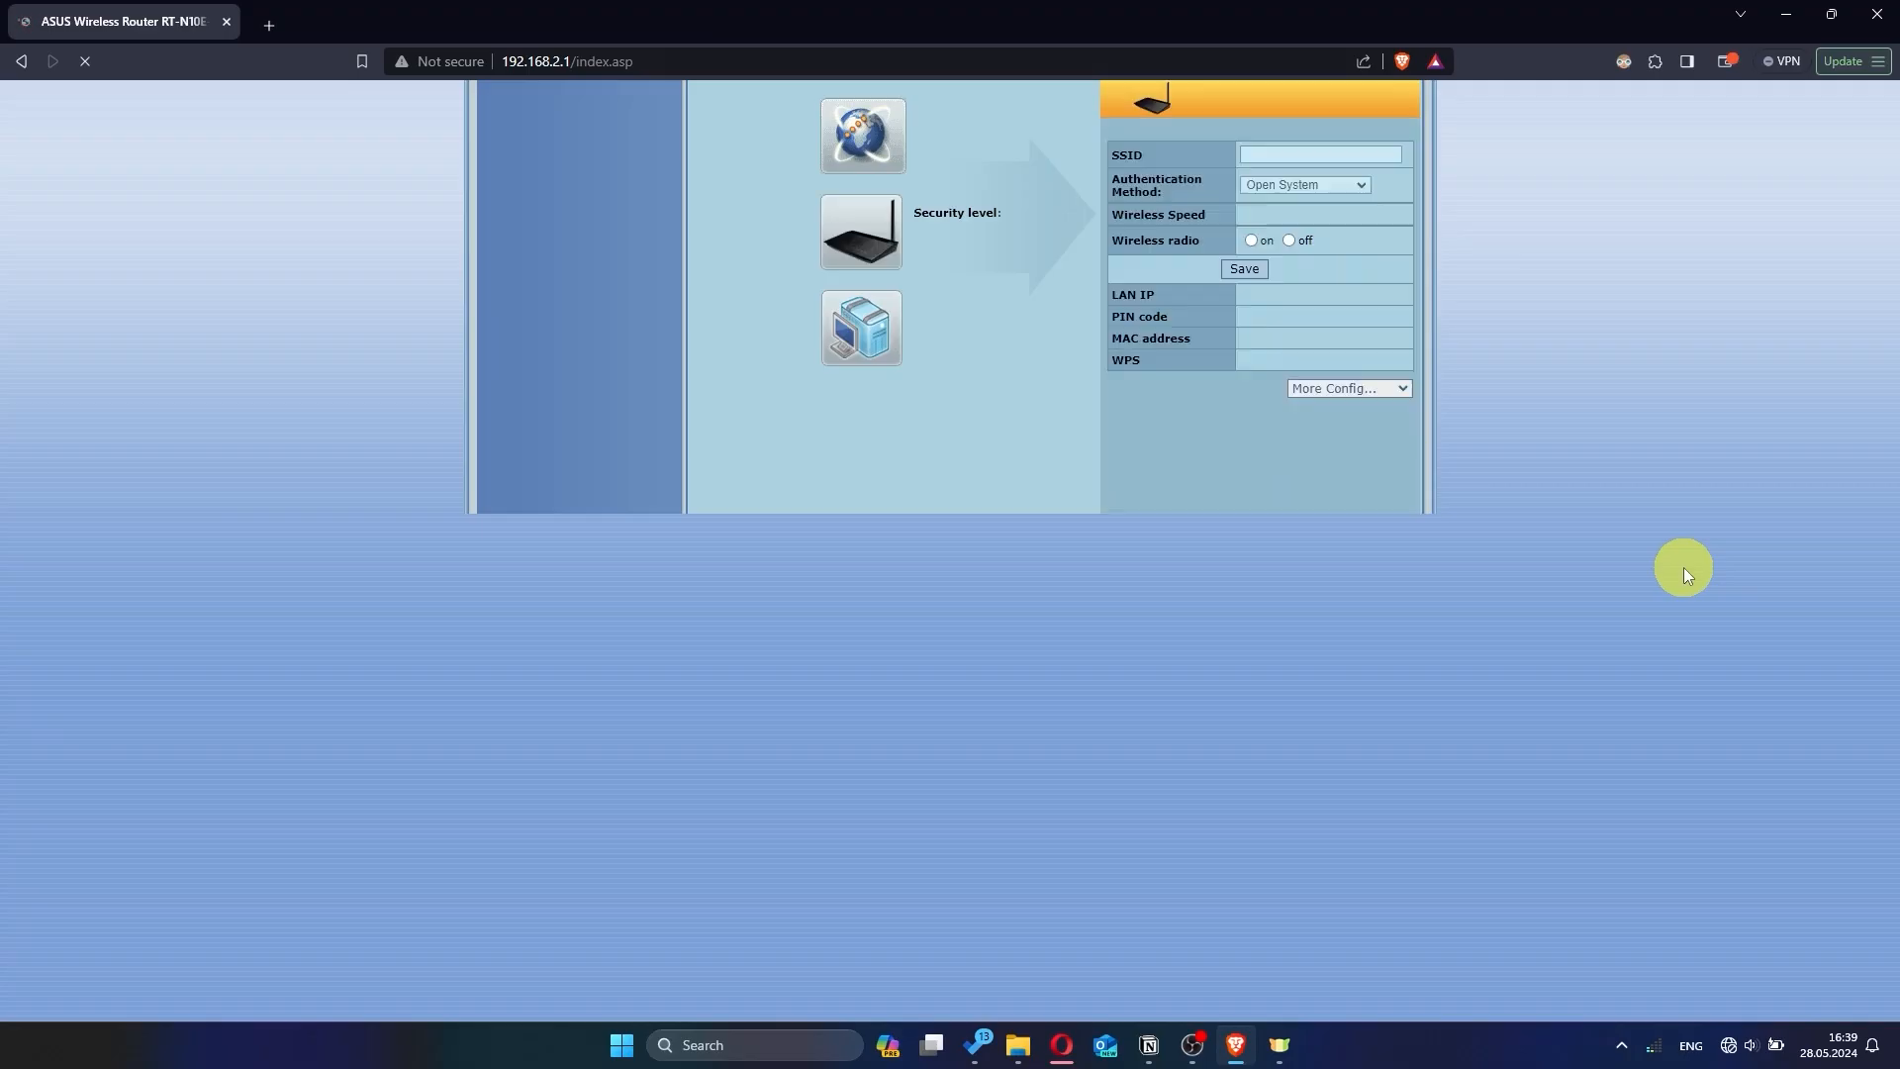
# - Open a new tab and search for 'hhh' to confirm internet access
pyautogui.click(269, 26)
pyautogui.write('hh')
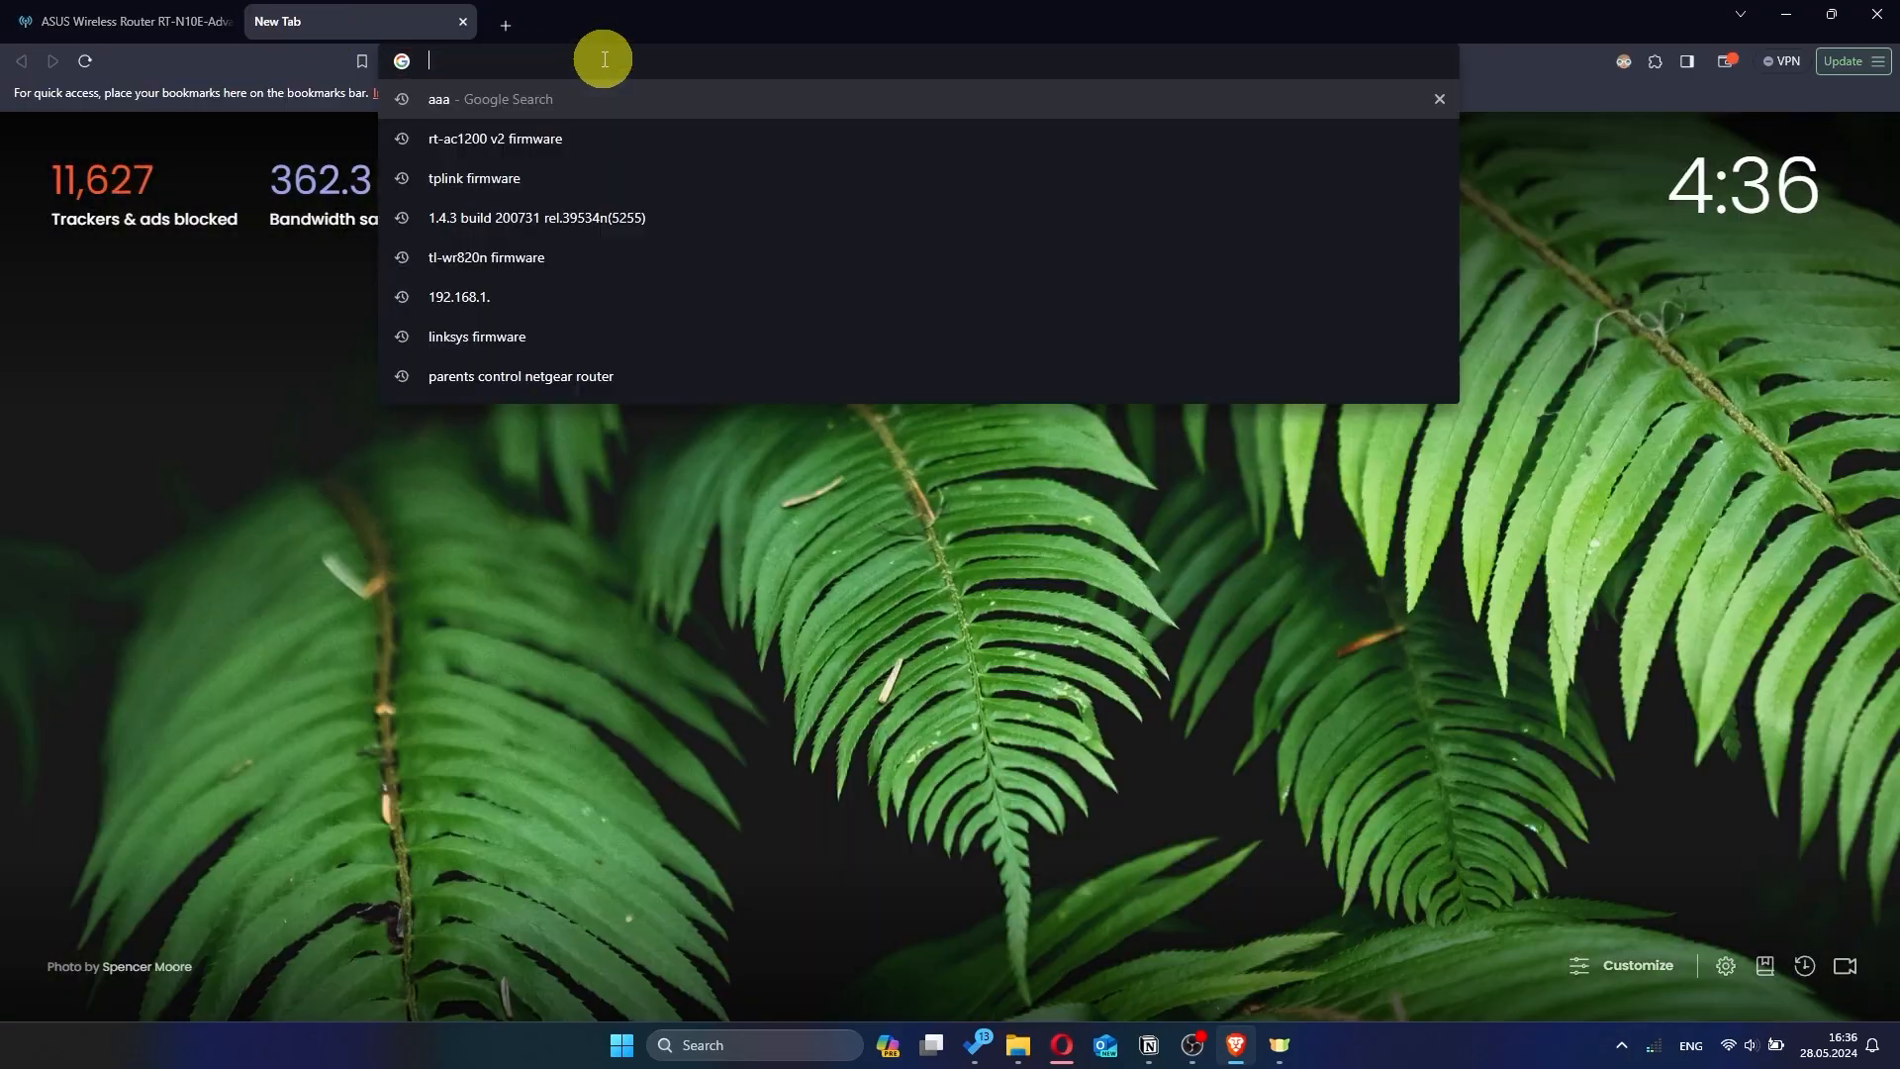
pyautogui.write('hh')
pyautogui.press('Return')
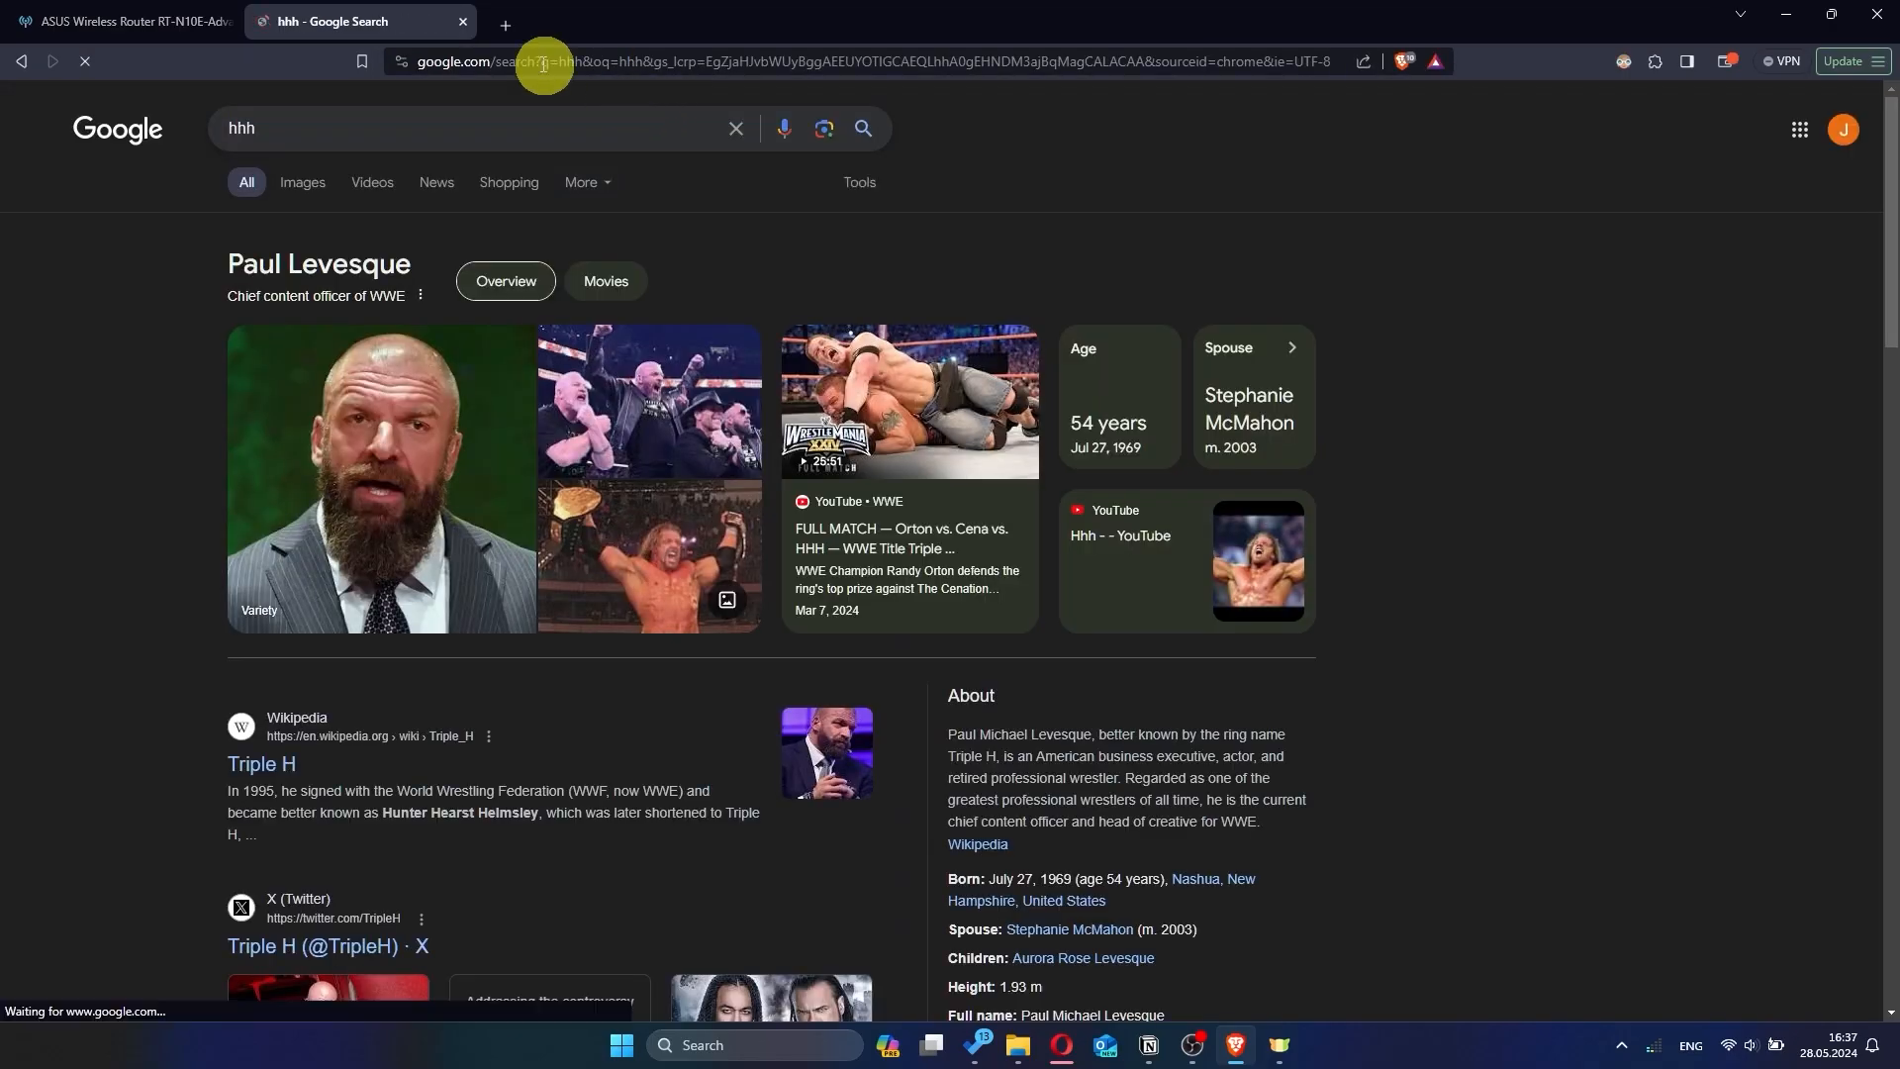